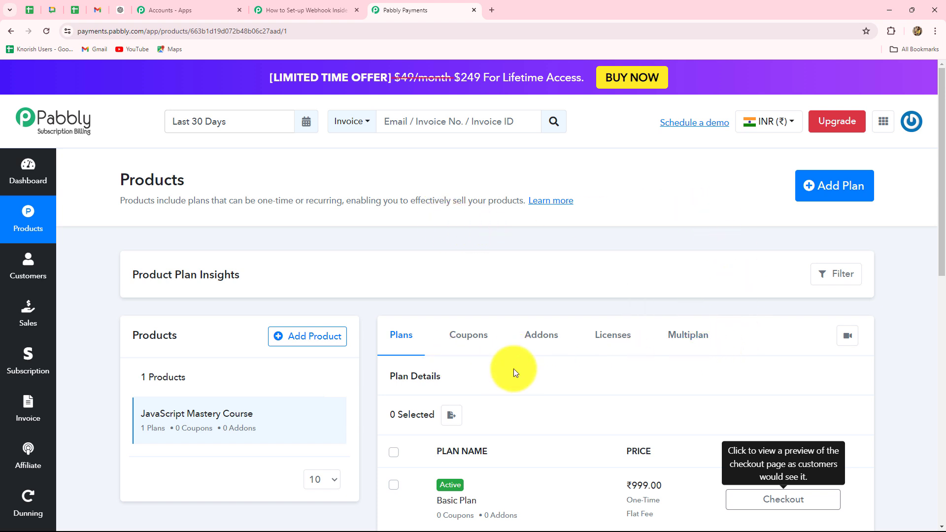
- Review the product plans, the sales page and the customer list of the subscription billing account
scroll(362, 471, "down", 3)
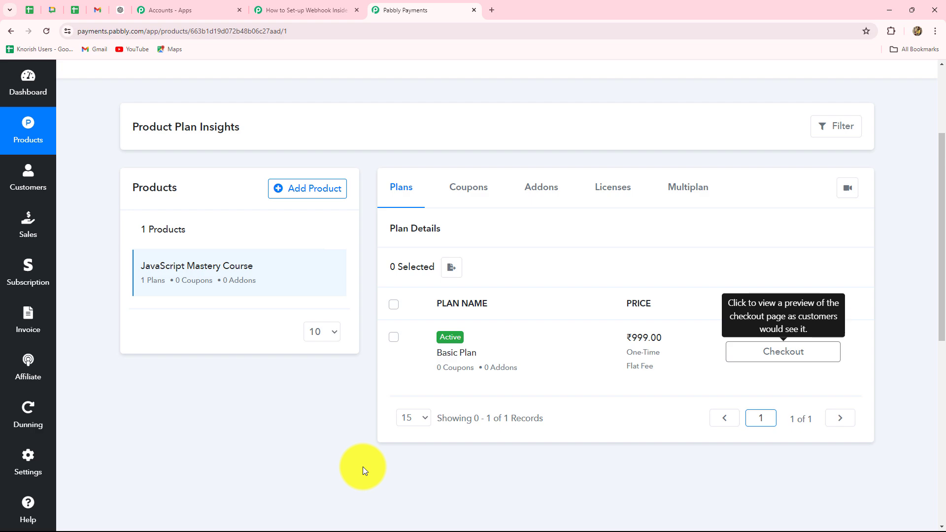
scroll(291, 474, "up", 3)
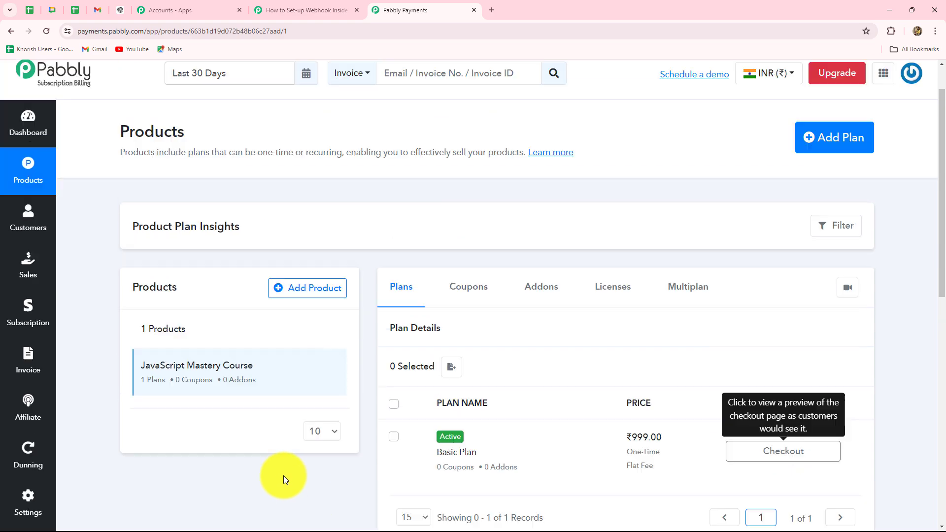
left_click(27, 319)
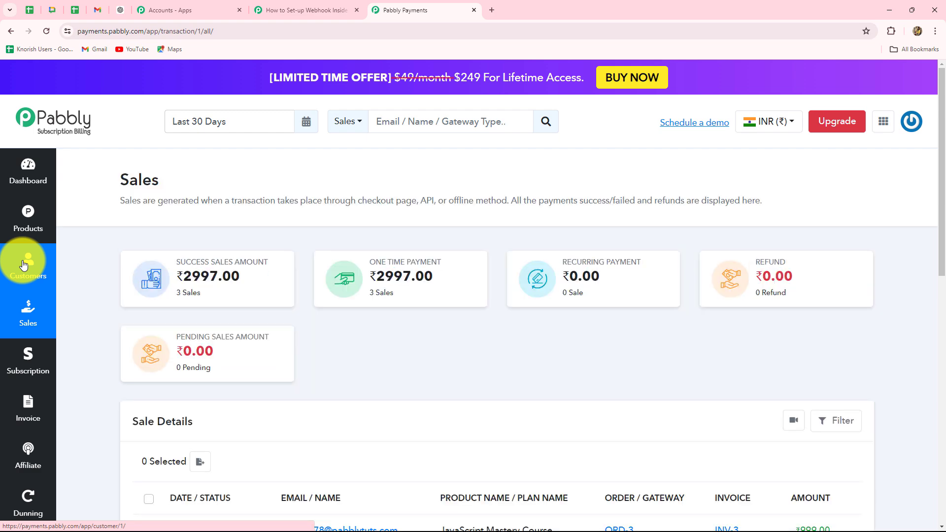
left_click(23, 264)
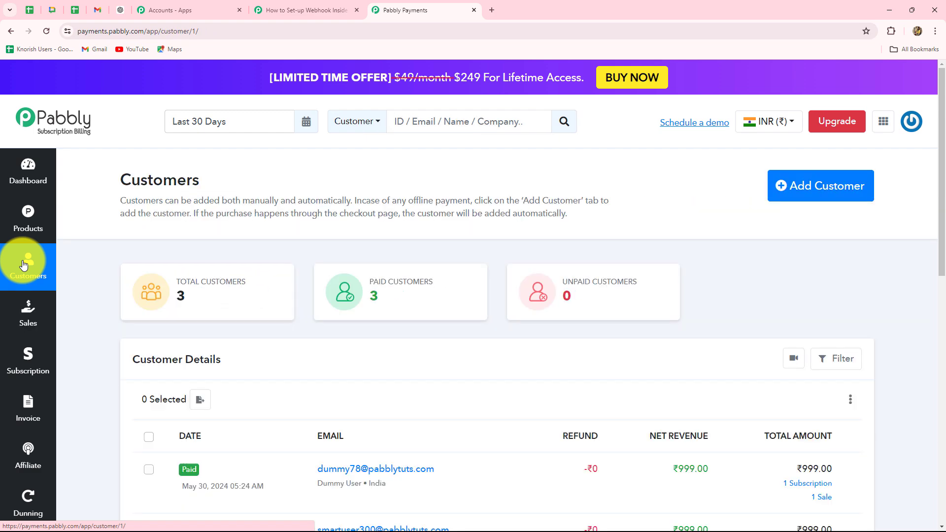
scroll(261, 296, "down", 1)
scroll(105, 362, "down", 3)
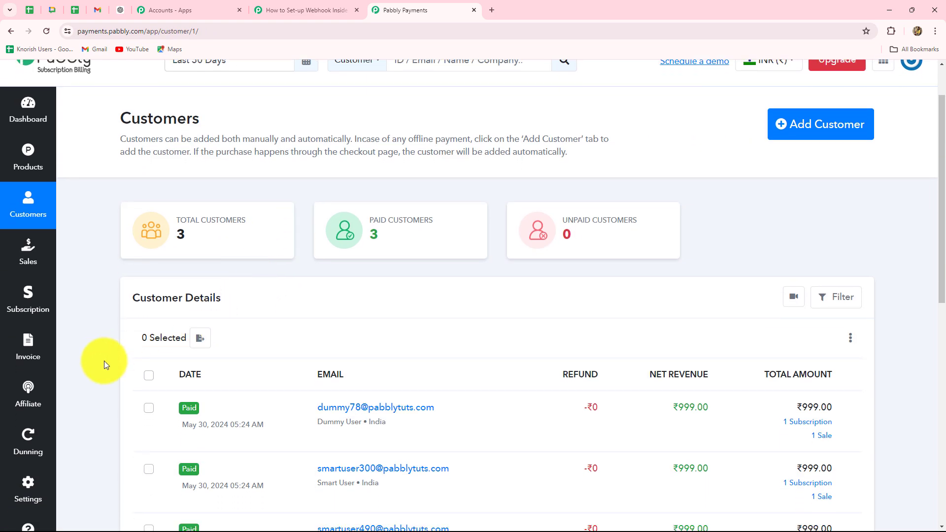
scroll(104, 362, "up", 3)
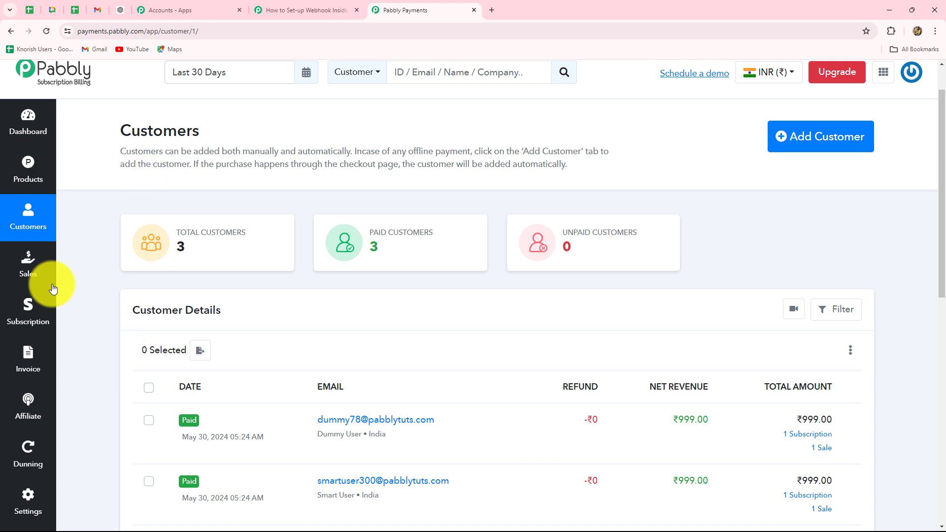
- Switch to the Pabbly Connect workflow and set its trigger application to Pabbly Subscription Billing
left_click(308, 6)
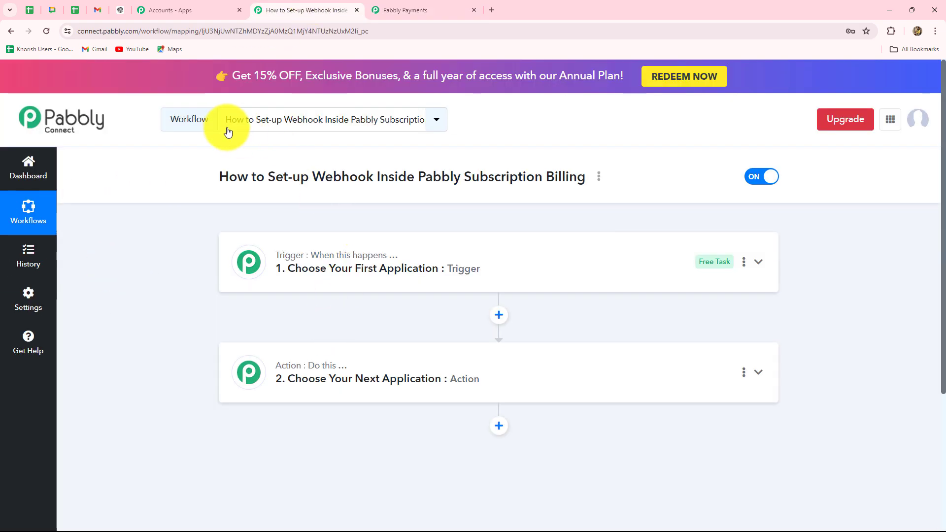
left_click(453, 2)
left_click(320, 6)
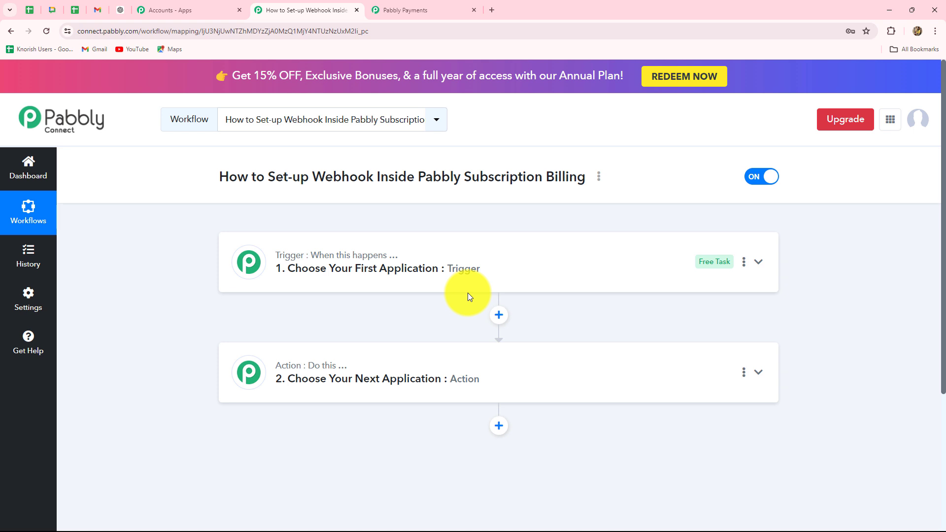
scroll(271, 401, "down", 2)
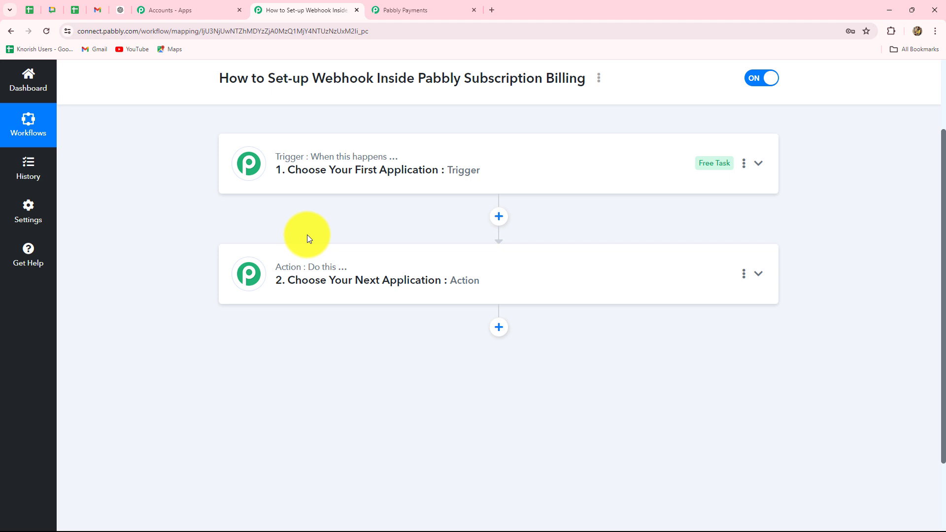
scroll(306, 235, "up", 2)
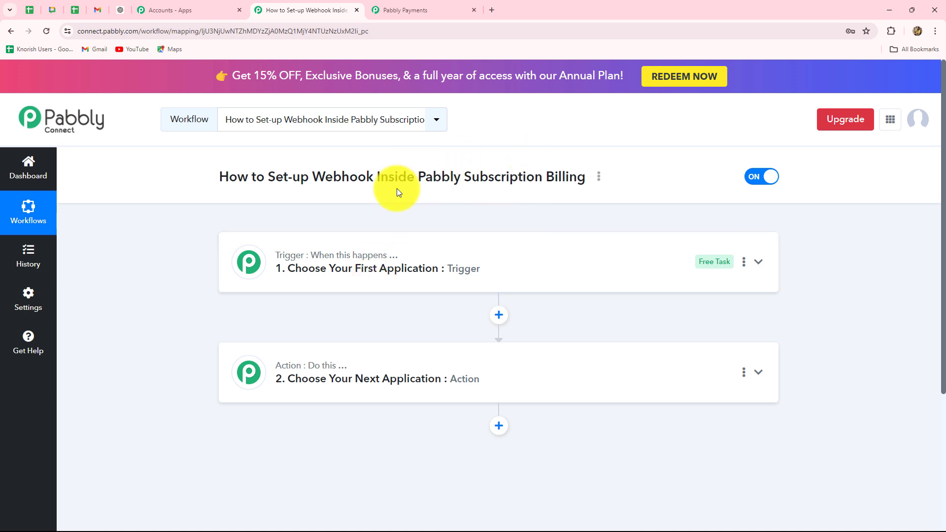
left_click(292, 271)
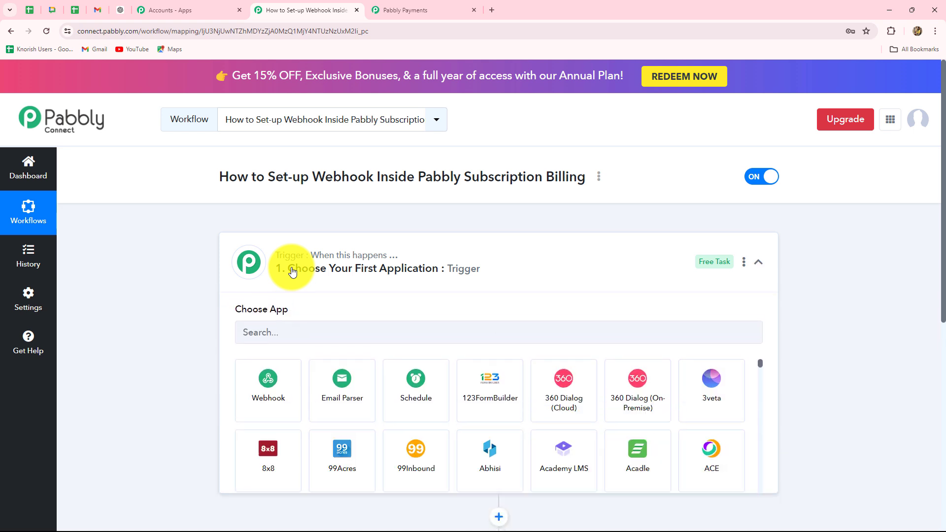
left_click(280, 337)
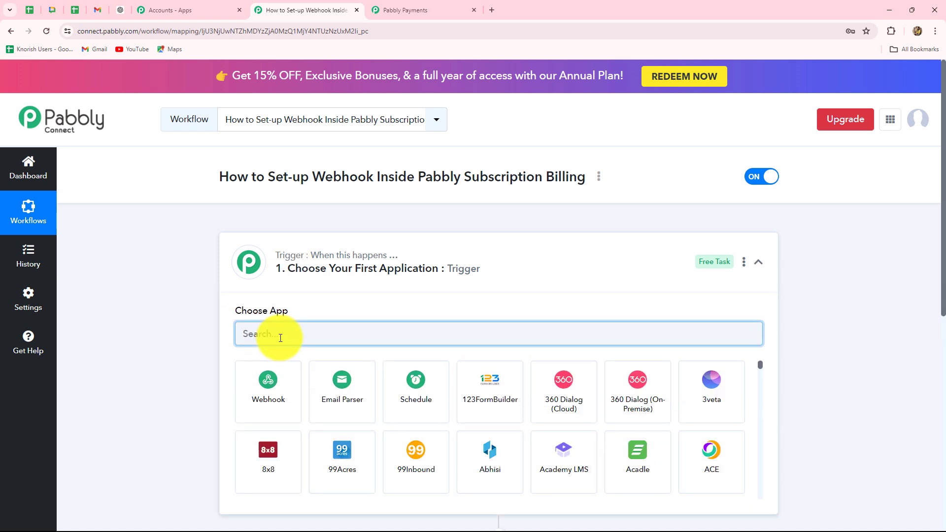
key("Caps_Lock")
type("Pabb")
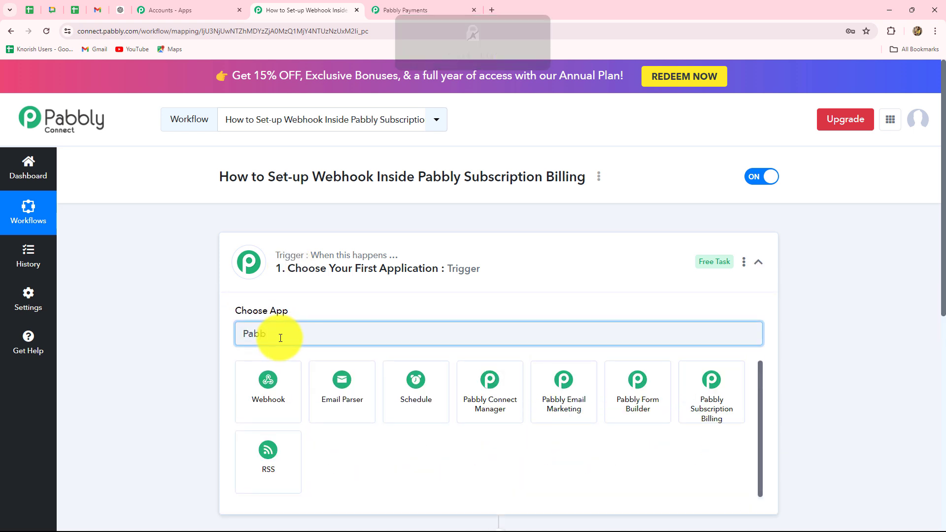
left_click(707, 400)
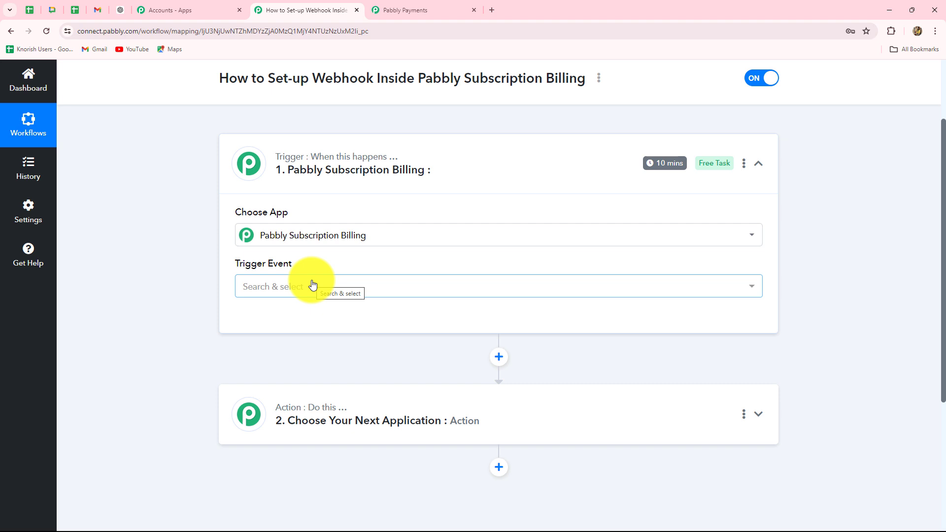
- Choose Successful Payment as the trigger event for Pabbly Subscription Billing
left_click(312, 284)
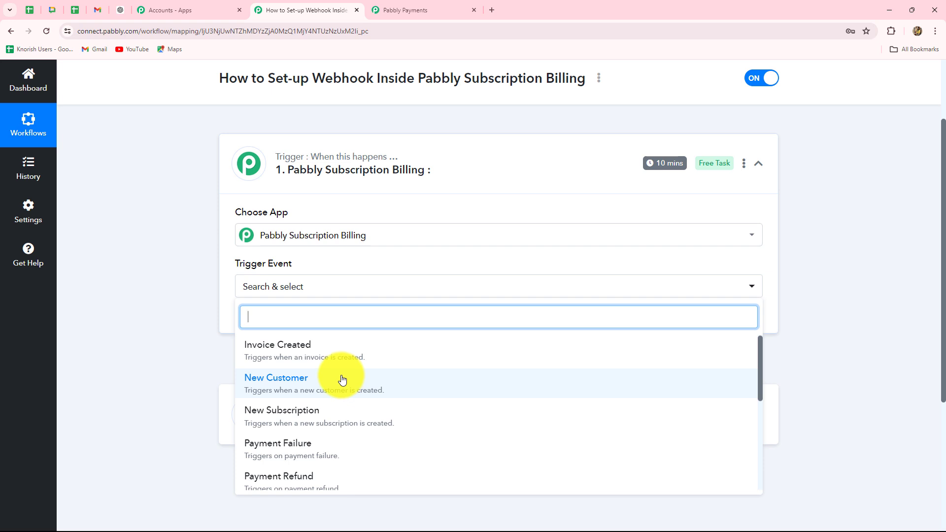
scroll(342, 380, "down", 1)
scroll(342, 380, "down", 1)
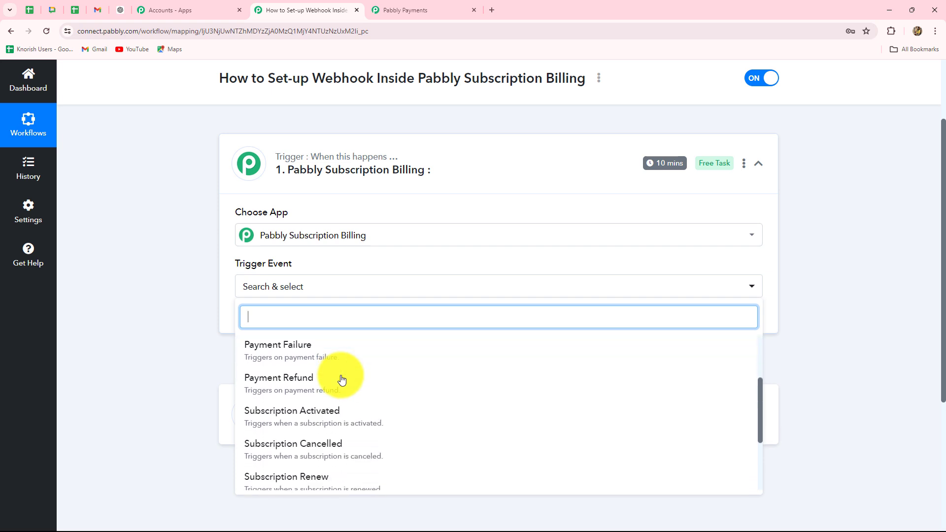
scroll(342, 379, "down", 2)
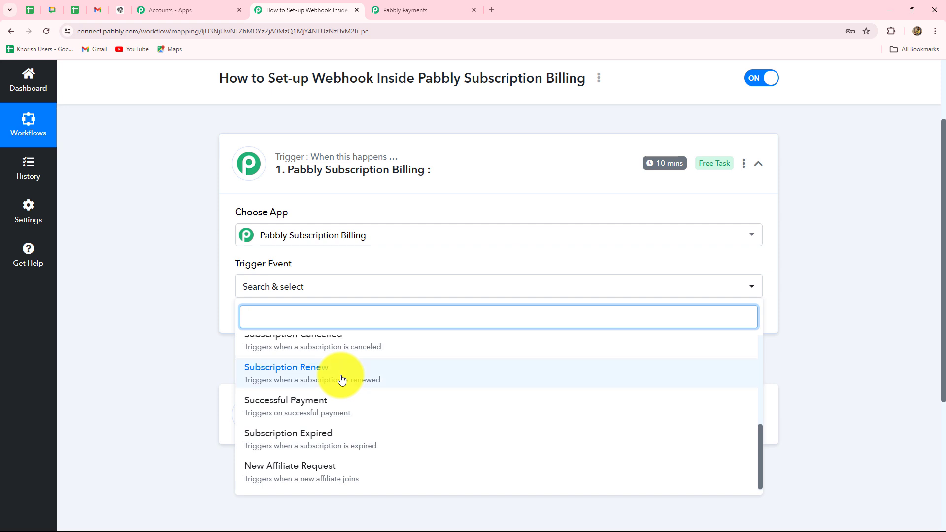
left_click(312, 412)
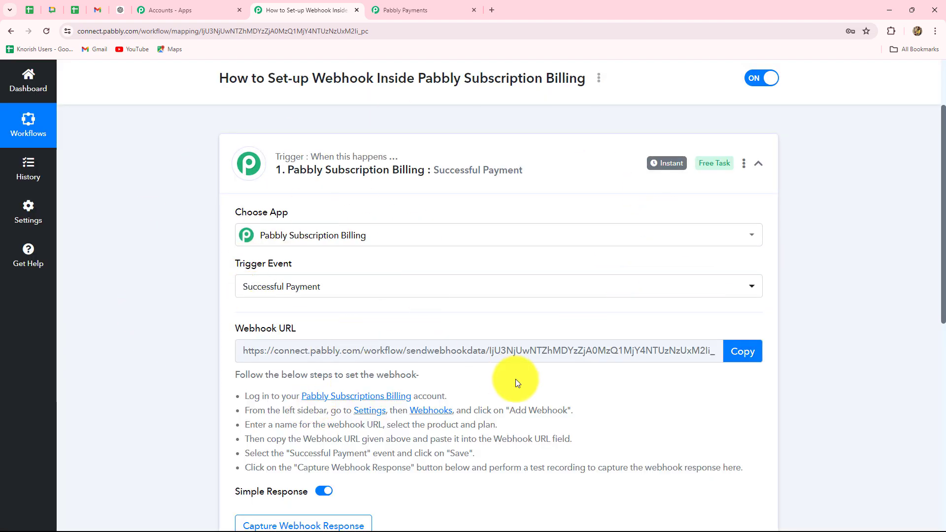
- Read the webhook setup instructions in the trigger step and copy the webhook URL
scroll(628, 359, "down", 3)
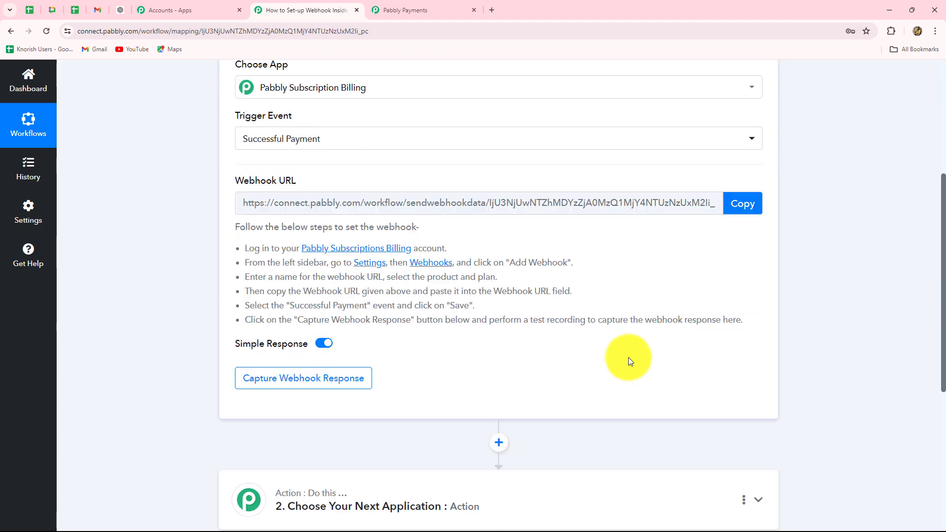
scroll(628, 361, "up", 1)
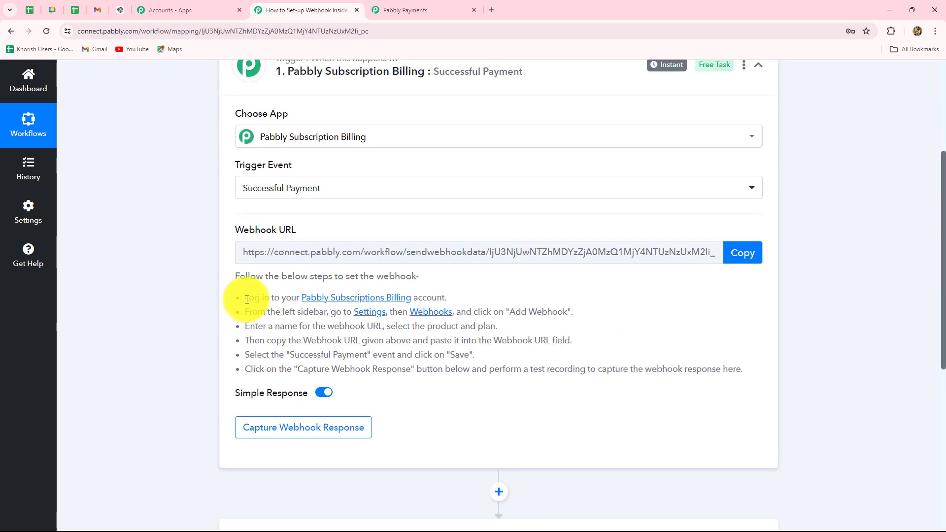
left_click_drag(244, 297, 738, 385)
left_click(669, 406)
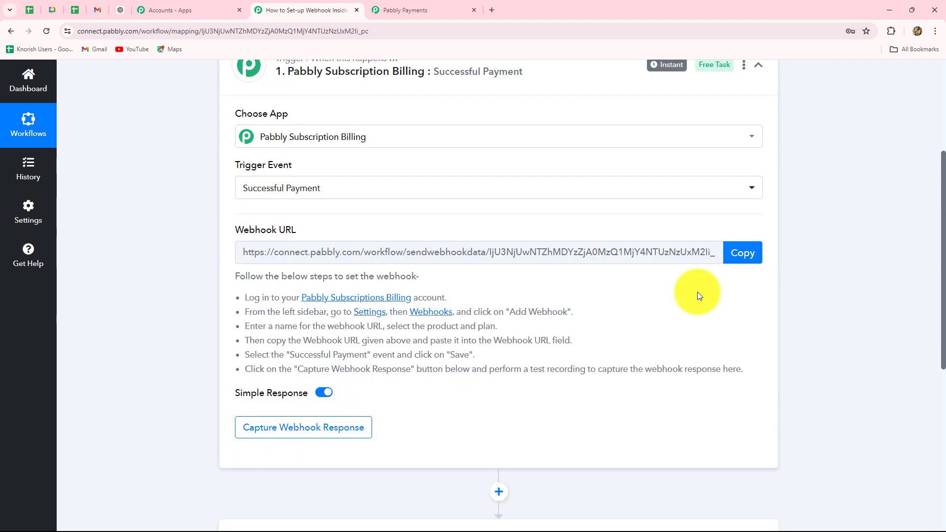
left_click(749, 251)
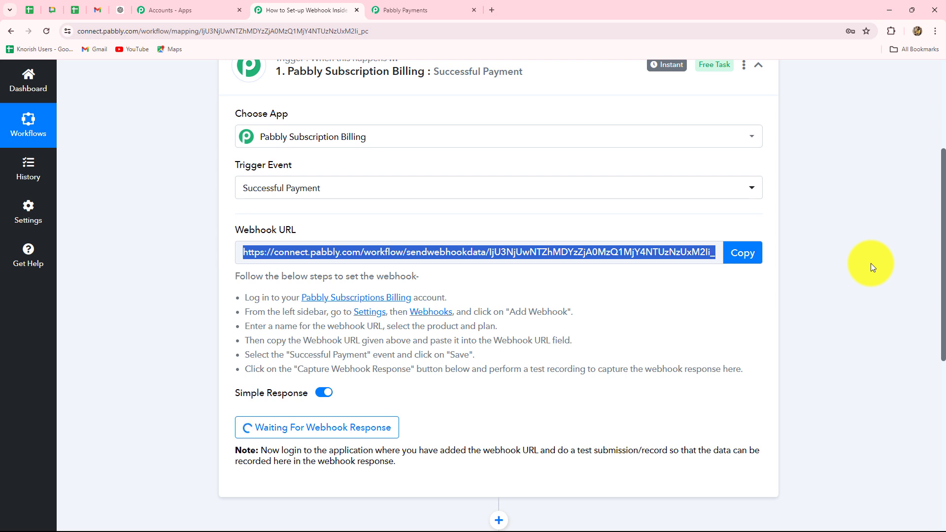
- Switch to Pabbly Subscription Billing and open the Webhook section of its settings
left_click(391, 9)
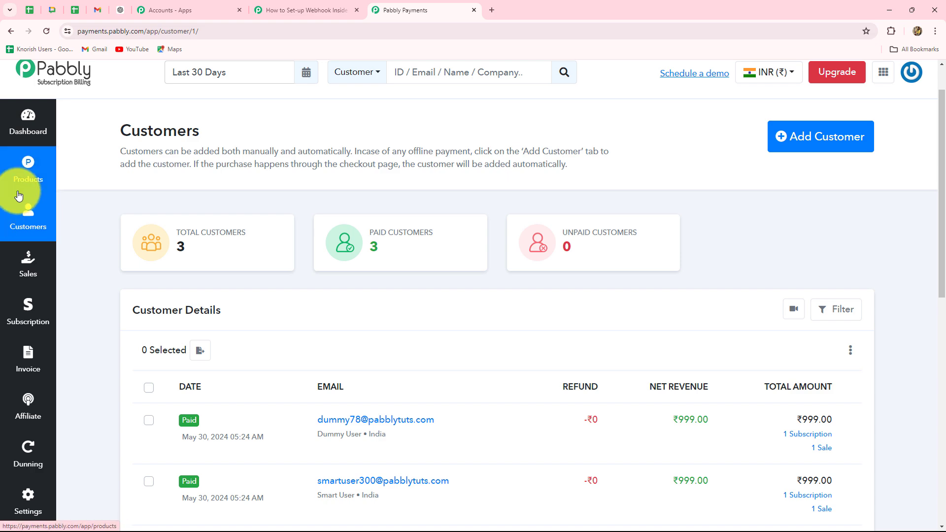
scroll(197, 271, "down", 4)
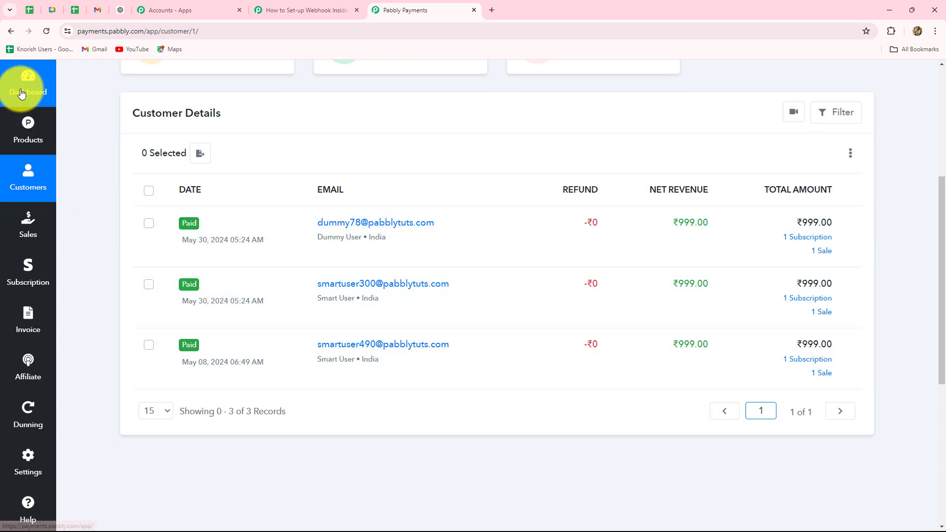
scroll(38, 410, "down", 1)
scroll(39, 410, "down", 2)
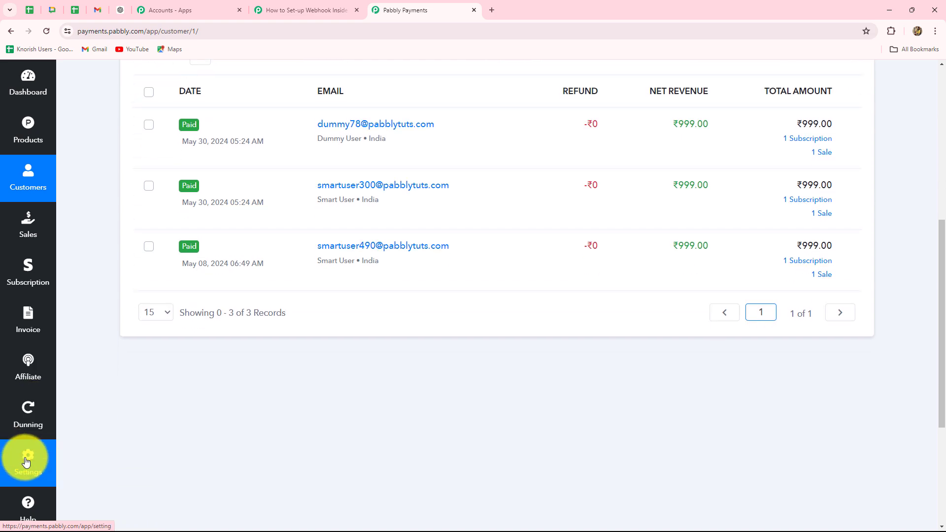
left_click(26, 462)
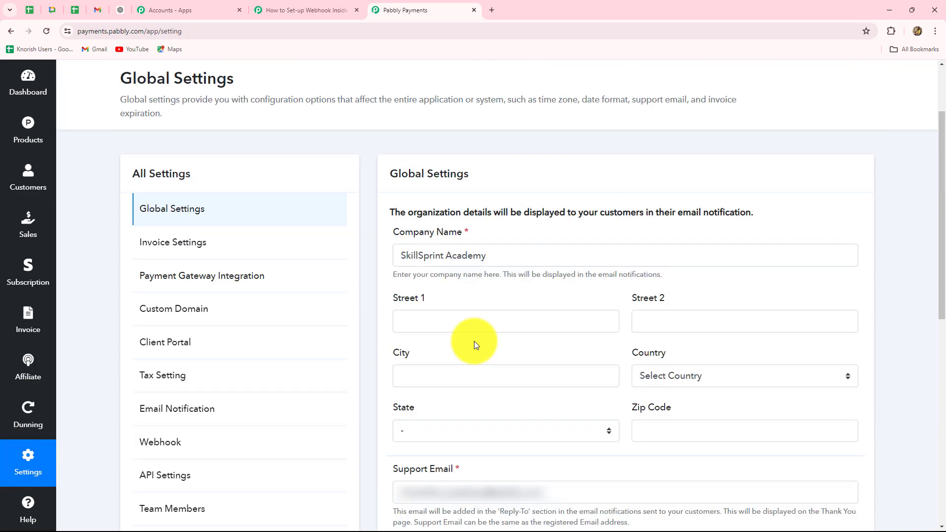
scroll(353, 294, "down", 3)
left_click(162, 293)
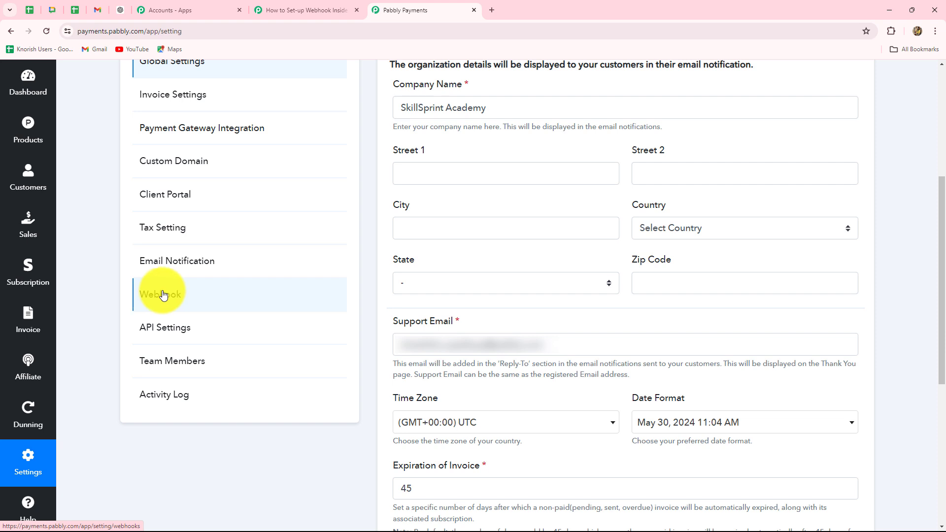
- Start adding a new webhook and name it Payments
scroll(164, 294, "up", 2)
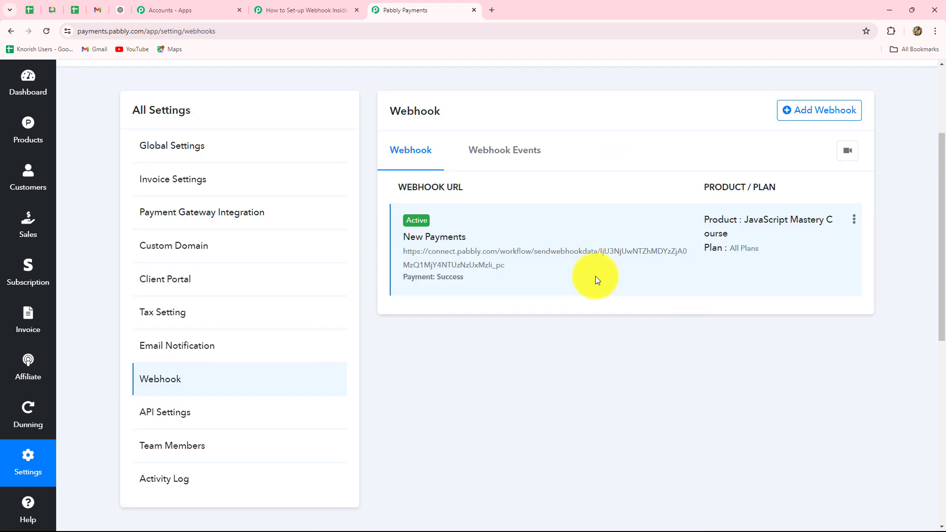
scroll(590, 285, "up", 2)
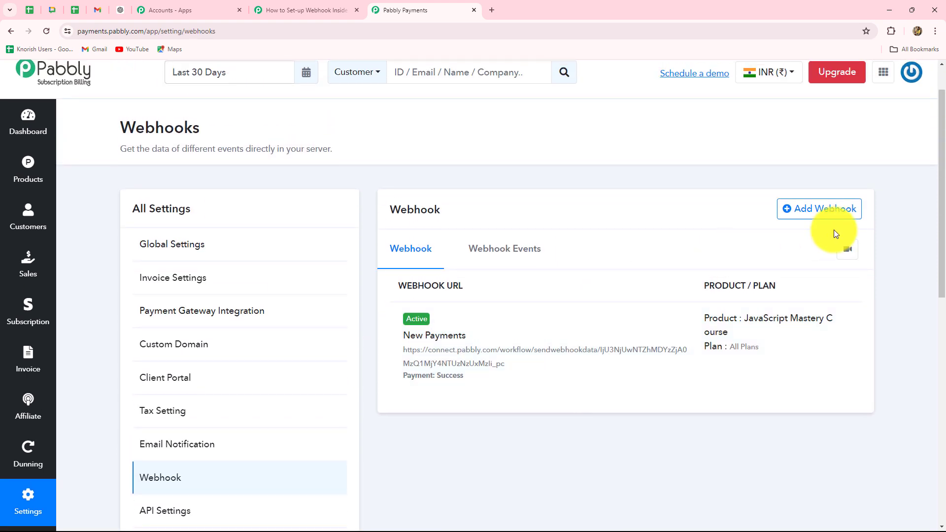
left_click(804, 214)
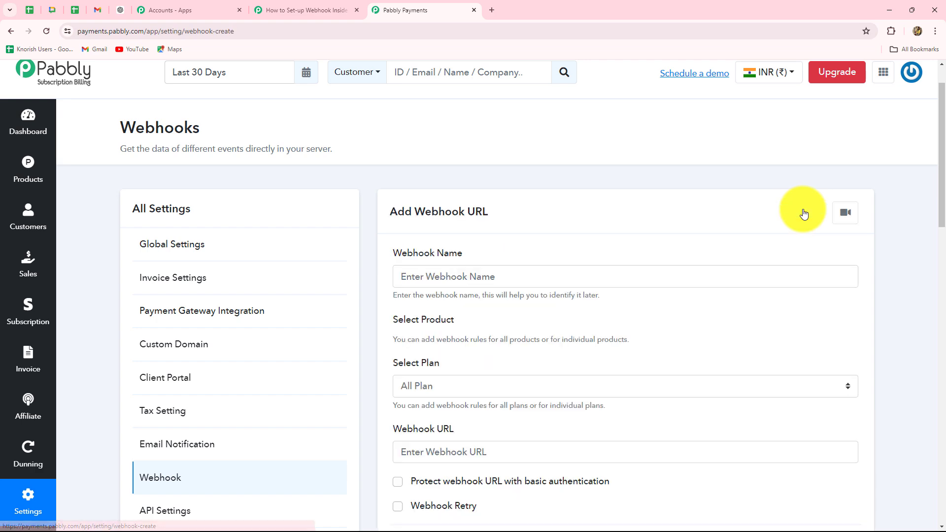
scroll(604, 304, "down", 2)
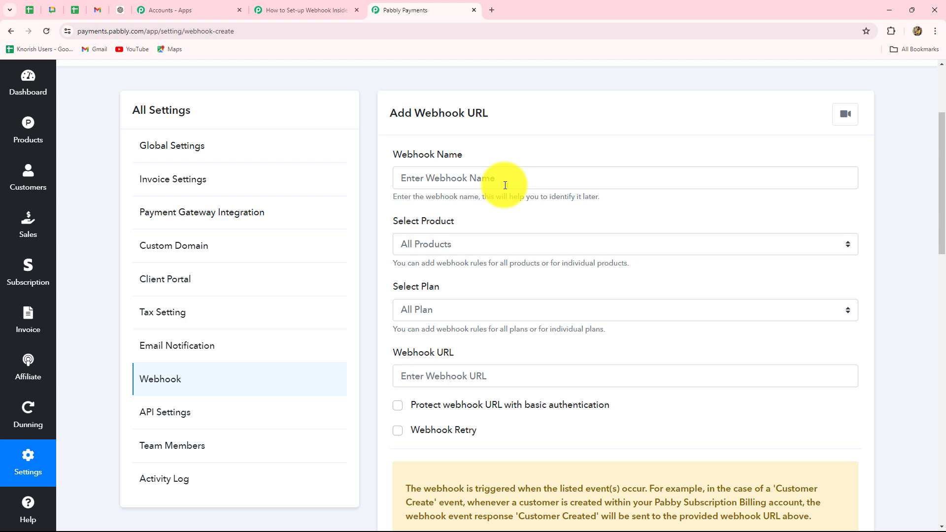
left_click(419, 182)
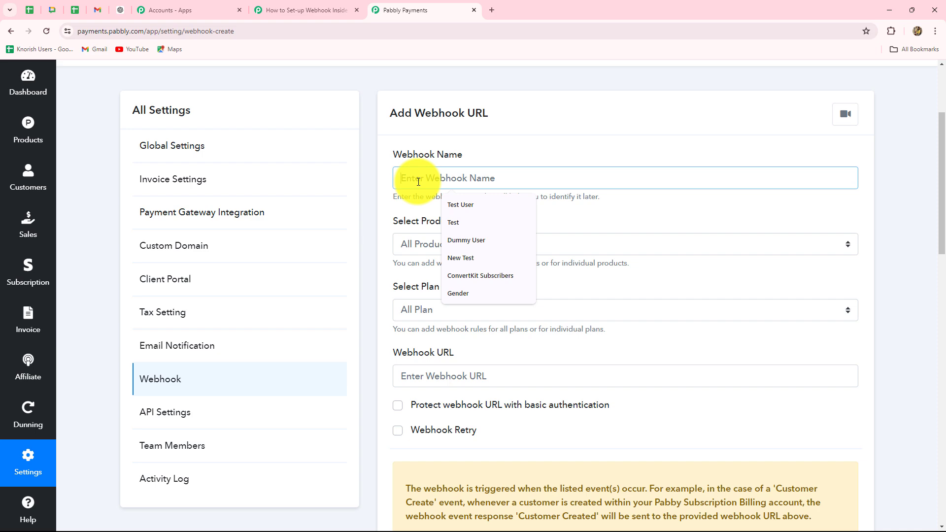
type("Payments")
- Select JavaScript Mastery Course as the product for the Payments webhook
scroll(396, 205, "down", 1)
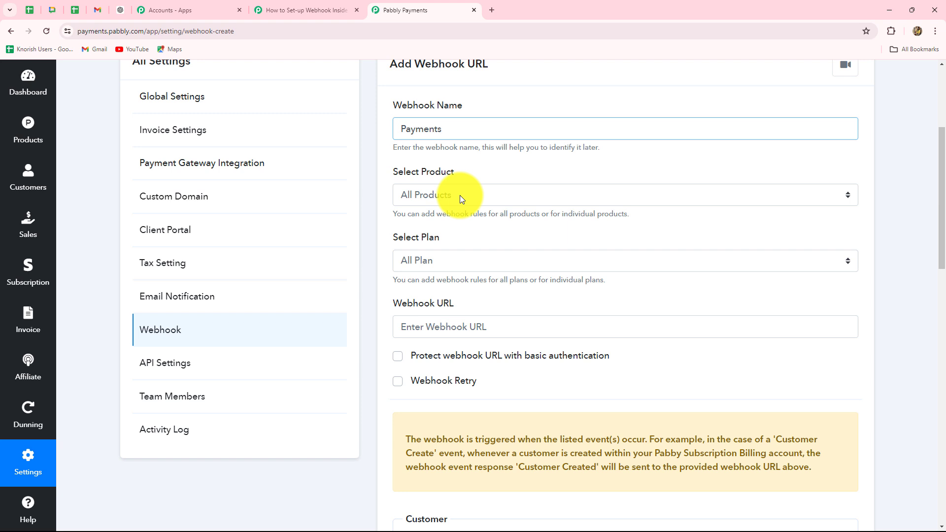
left_click(461, 198)
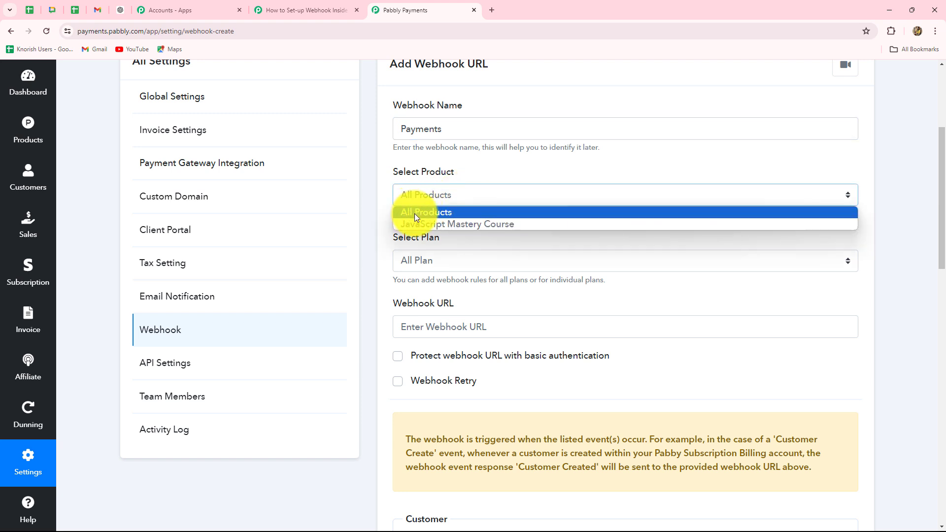
left_click(482, 223)
scroll(582, 196, "down", 1)
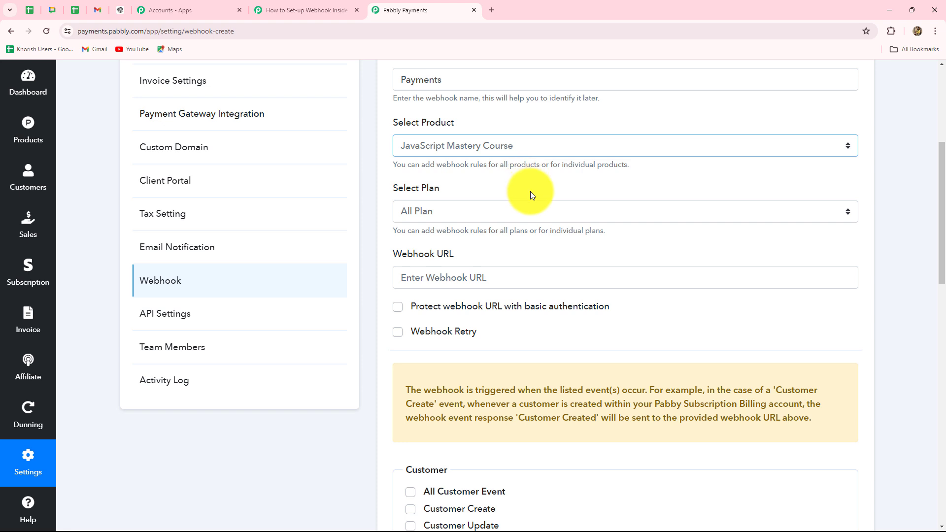
- Select Basic Plan as the plan for the Payments webhook and paste the copied URL as its webhook URL
scroll(526, 192, "down", 1)
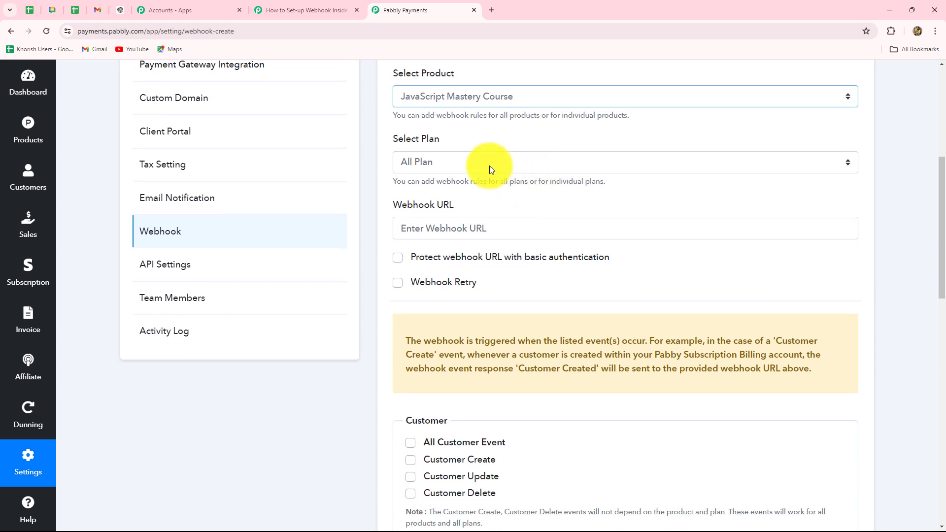
left_click(454, 165)
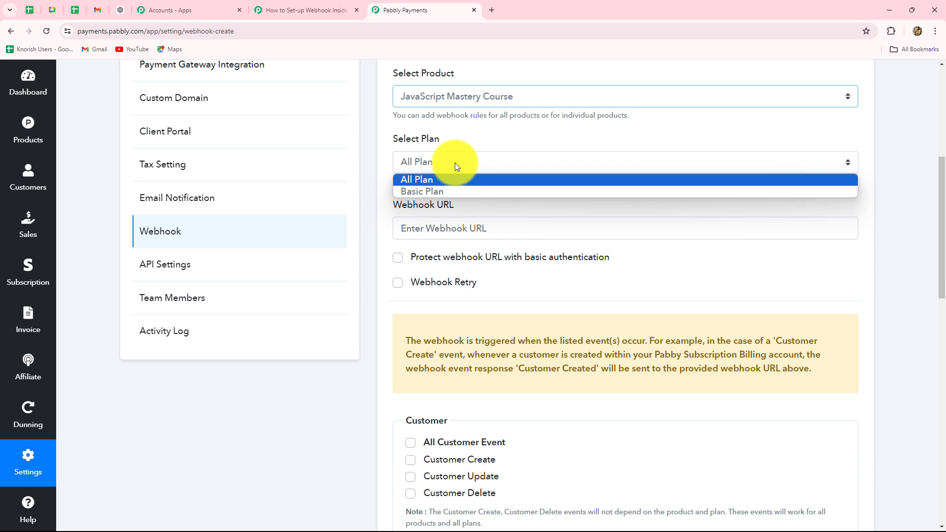
left_click(429, 191)
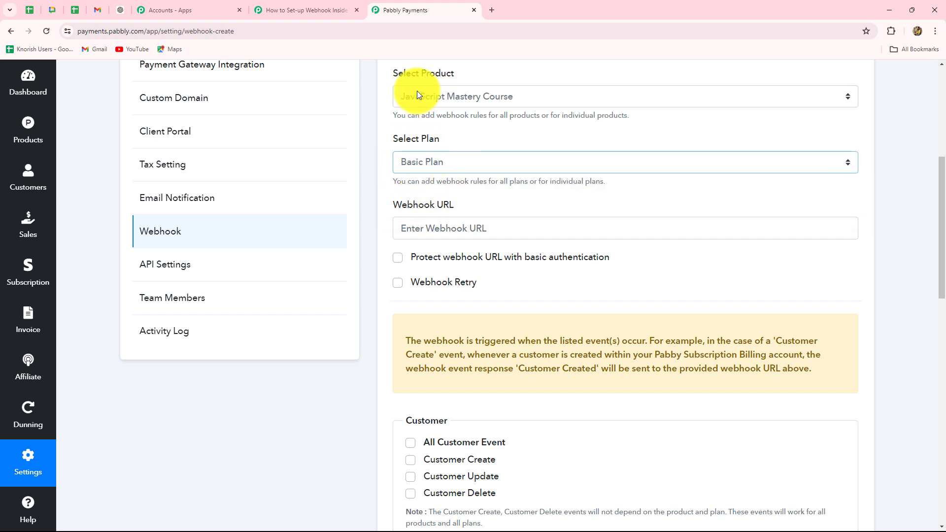
scroll(509, 136, "down", 2)
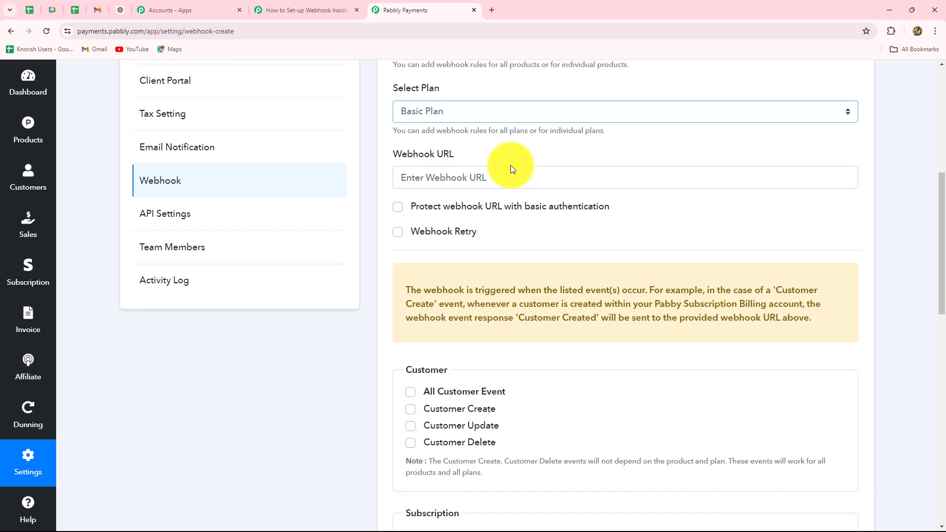
left_click(416, 130)
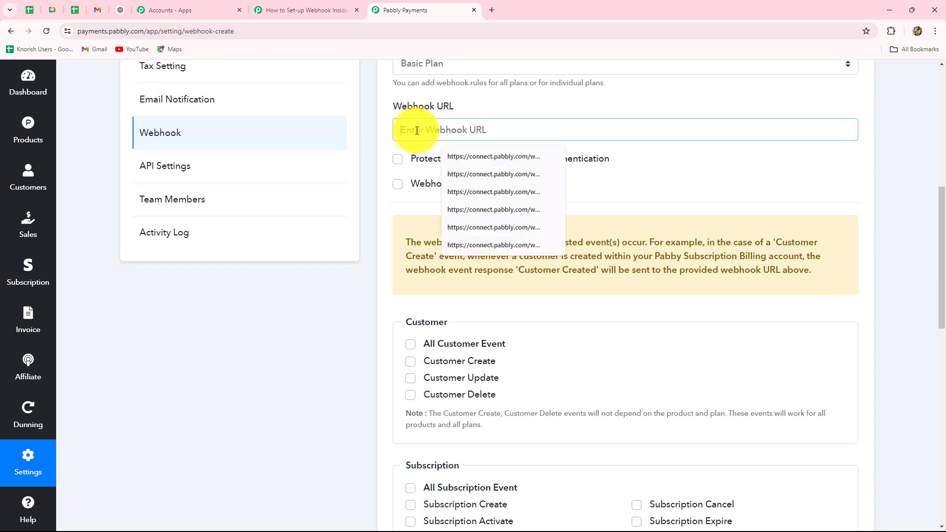
key("ctrl+v")
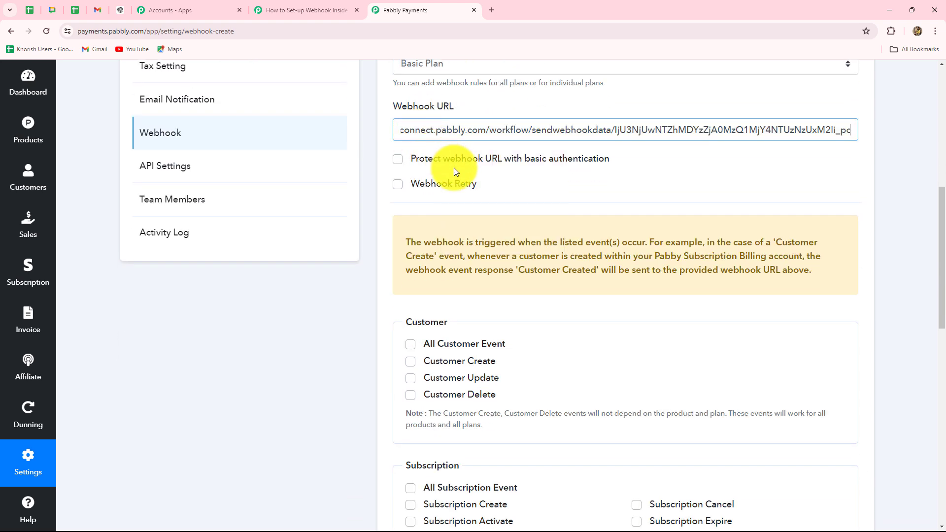
- Enable the Successful Payment event for the Payments webhook
scroll(527, 186, "down", 5)
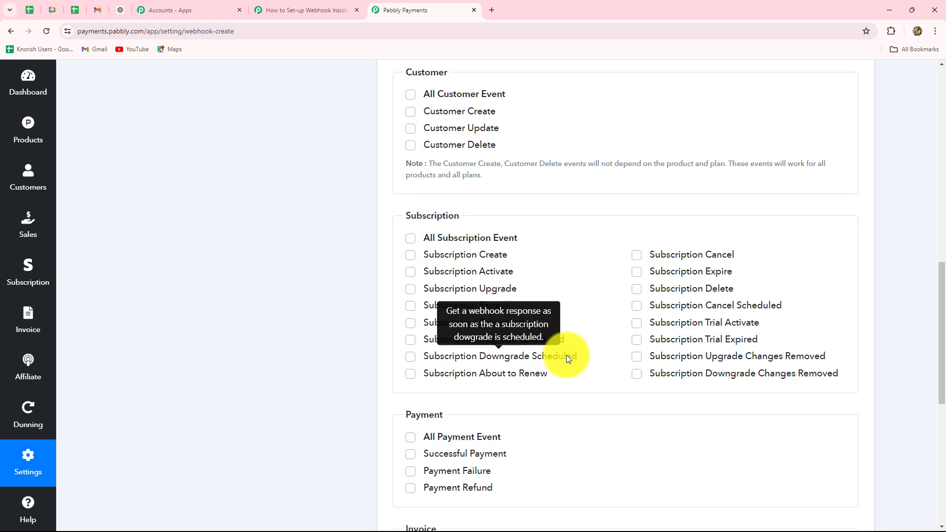
scroll(566, 355, "down", 4)
scroll(669, 358, "up", 6)
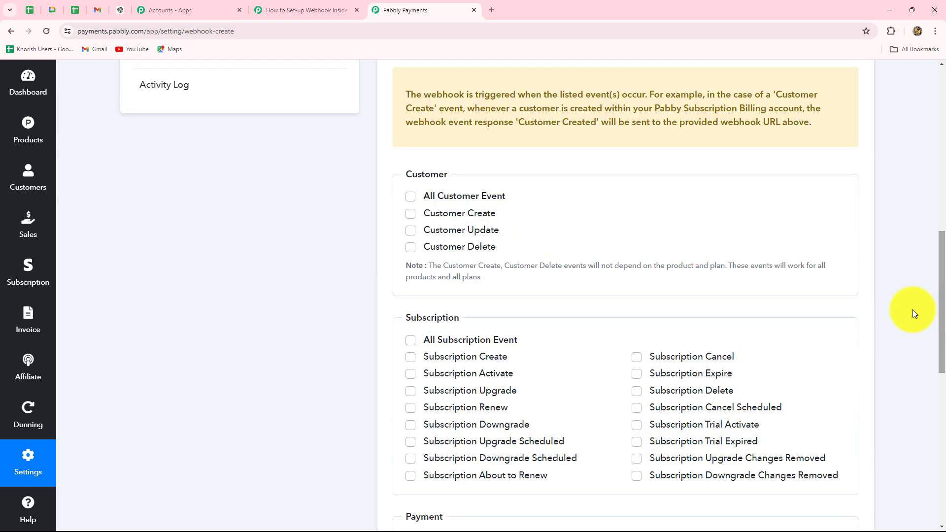
scroll(563, 238, "down", 7)
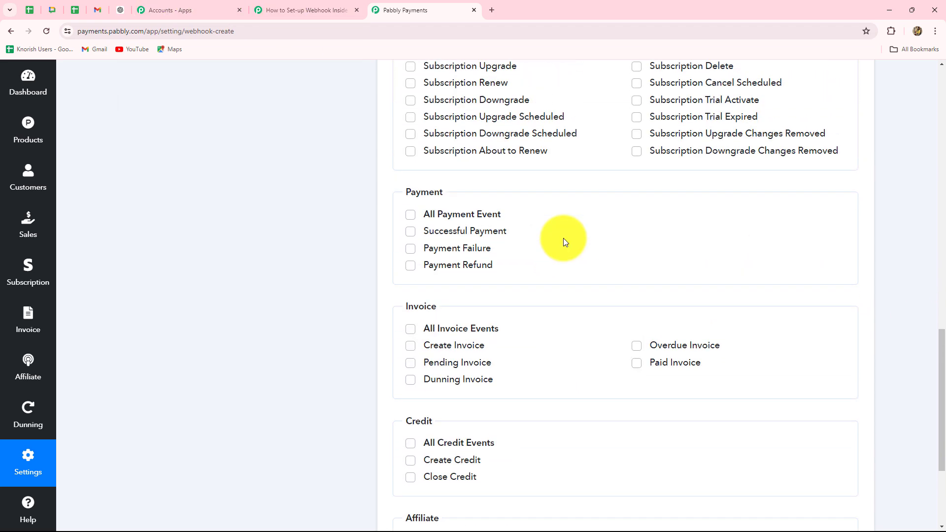
scroll(563, 238, "up", 1)
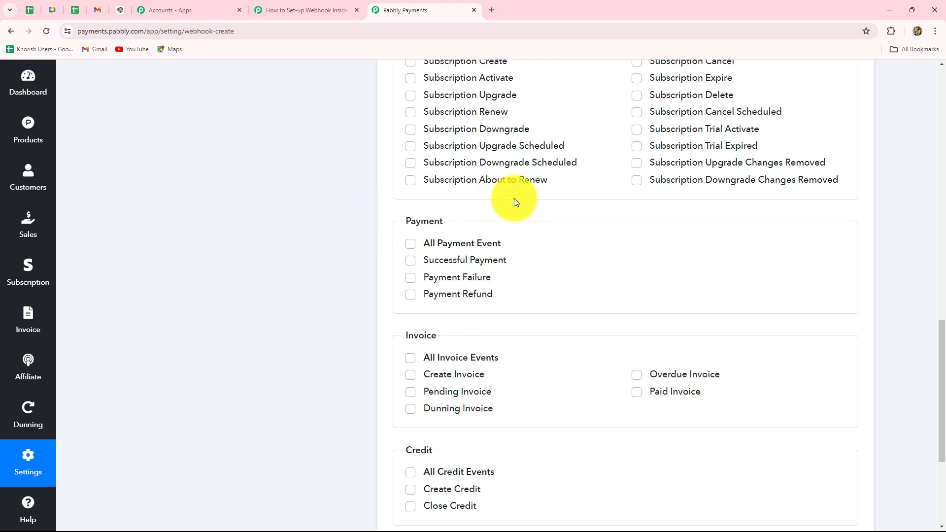
mouse_move(468, 264)
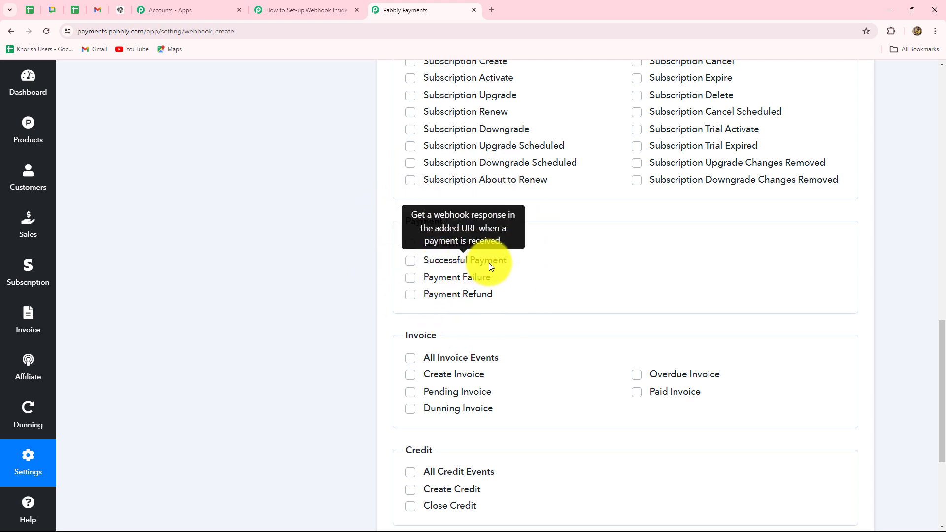
left_click(411, 261)
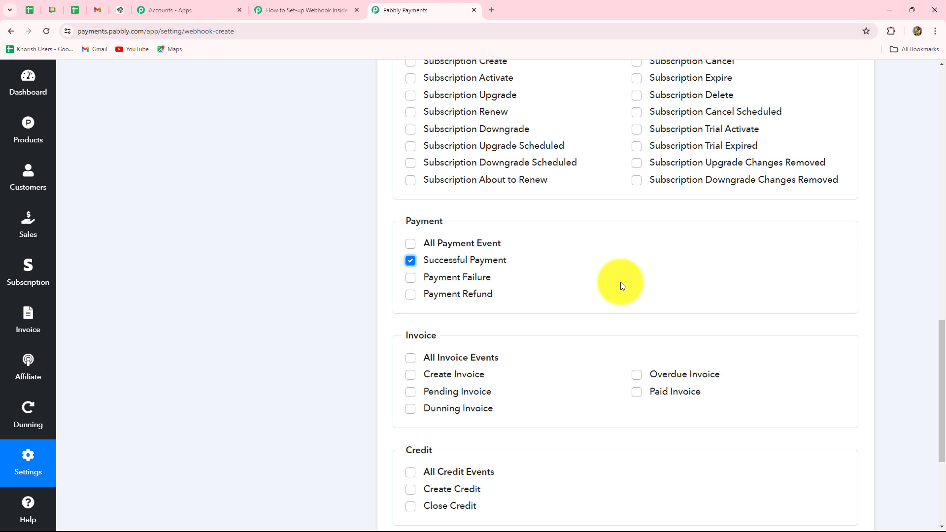
- Save the Payments webhook and review its entry in the webhook list
scroll(615, 285, "down", 4)
left_click(402, 462)
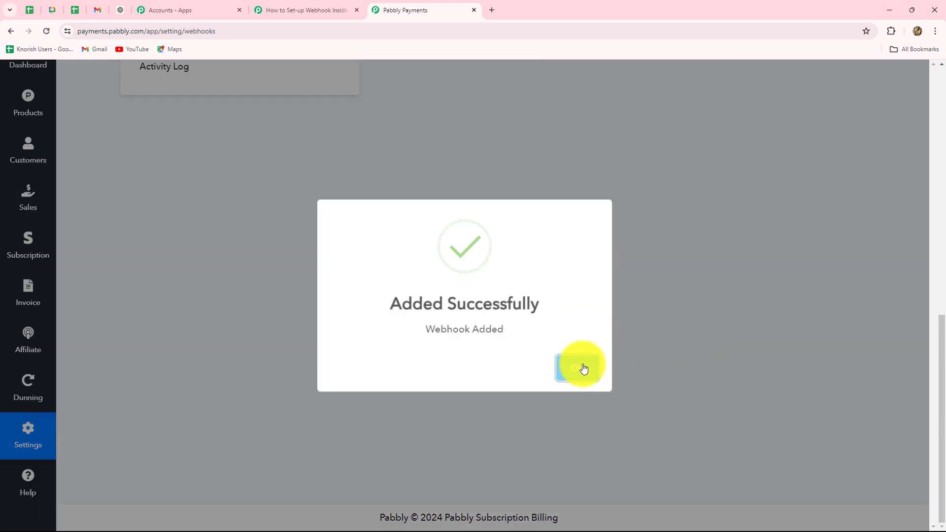
left_click(583, 368)
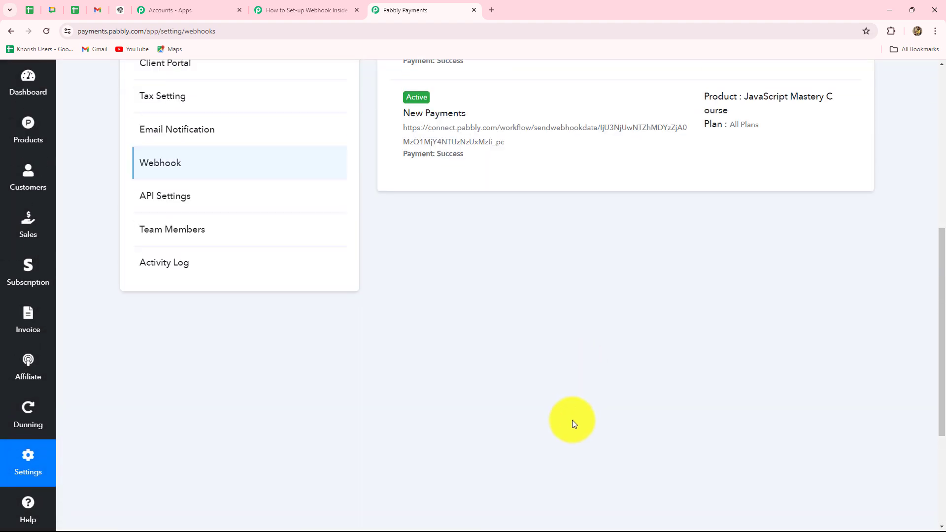
scroll(572, 419, "up", 2)
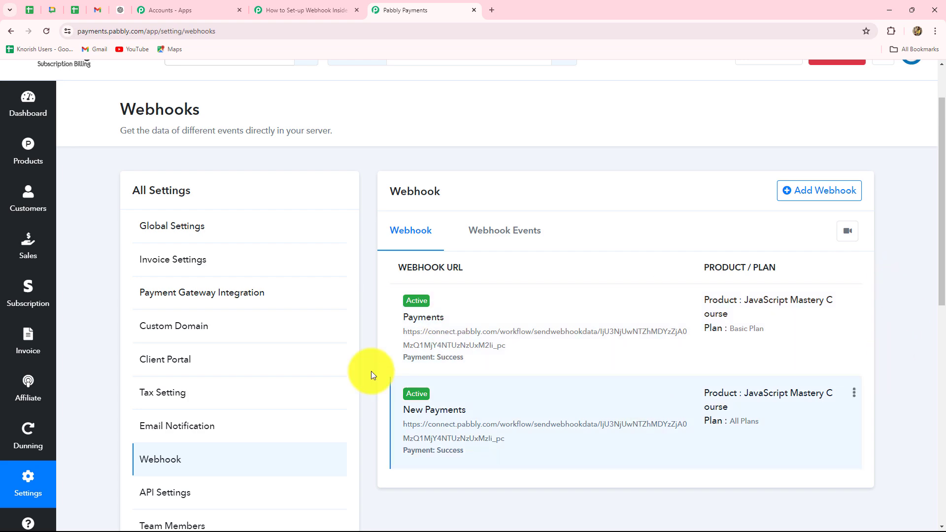
- Return to the Pabbly Connect workflow and start re-capturing the webhook response in the trigger step
left_click(280, 15)
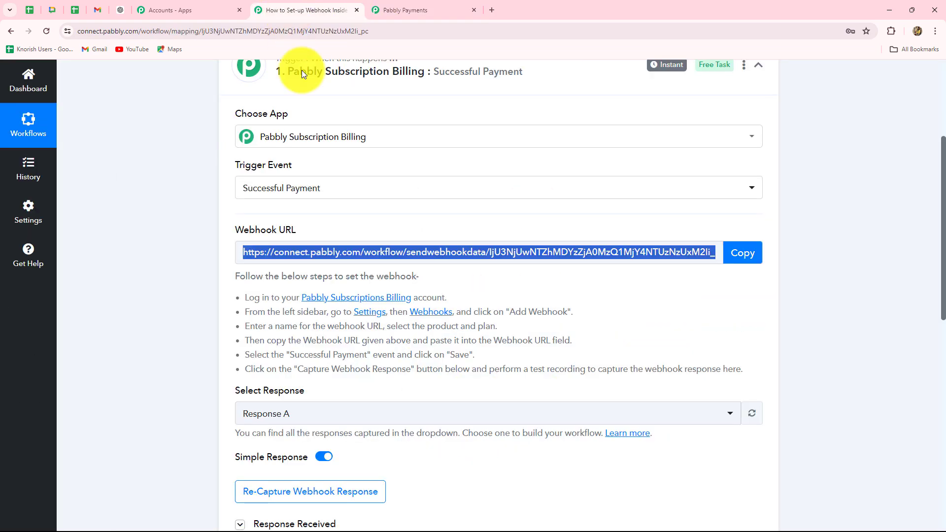
scroll(794, 381, "down", 7)
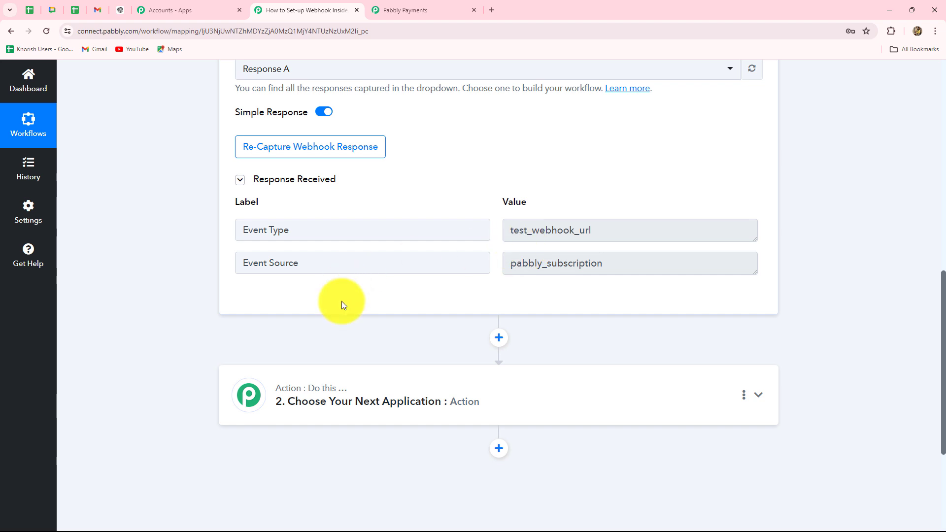
left_click(266, 149)
left_click(437, 368)
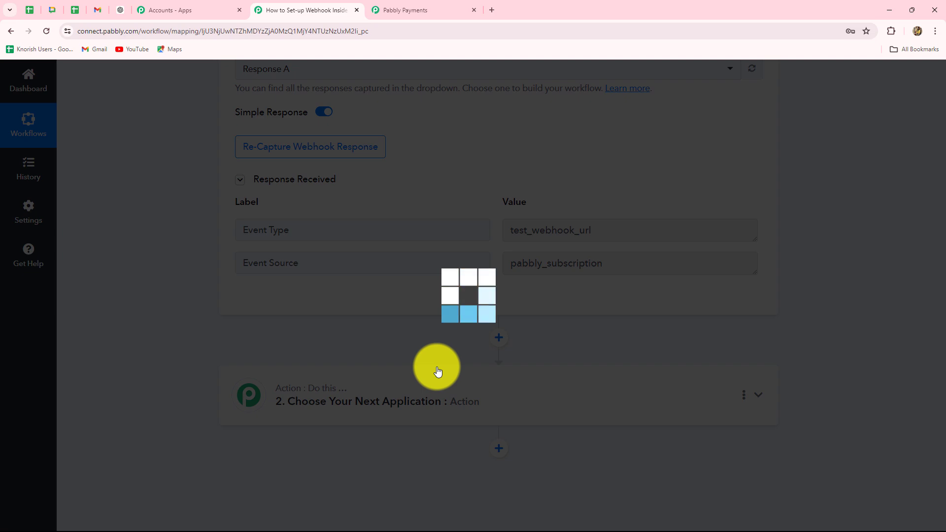
scroll(434, 367, "up", 6)
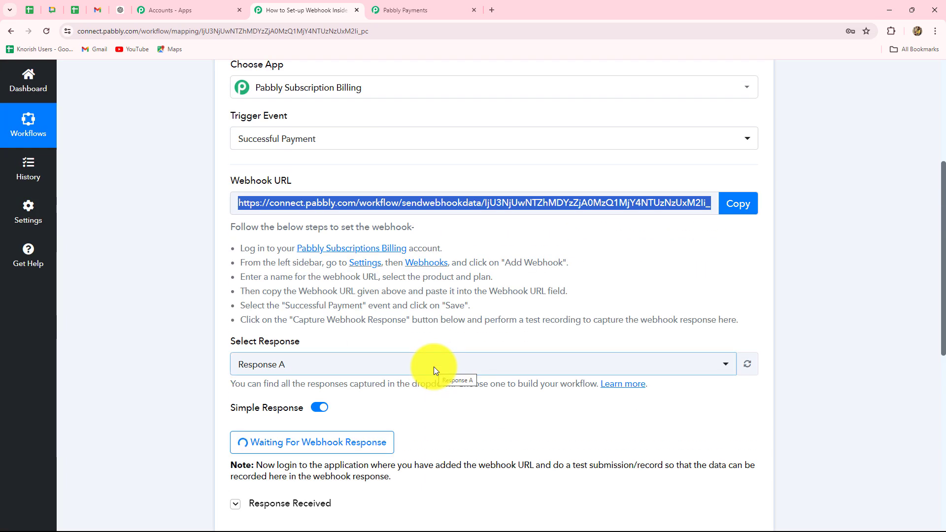
- Switch to Pabbly Subscription Billing and open the checkout page of the JavaScript Mastery Course's Basic Plan
left_click(407, 8)
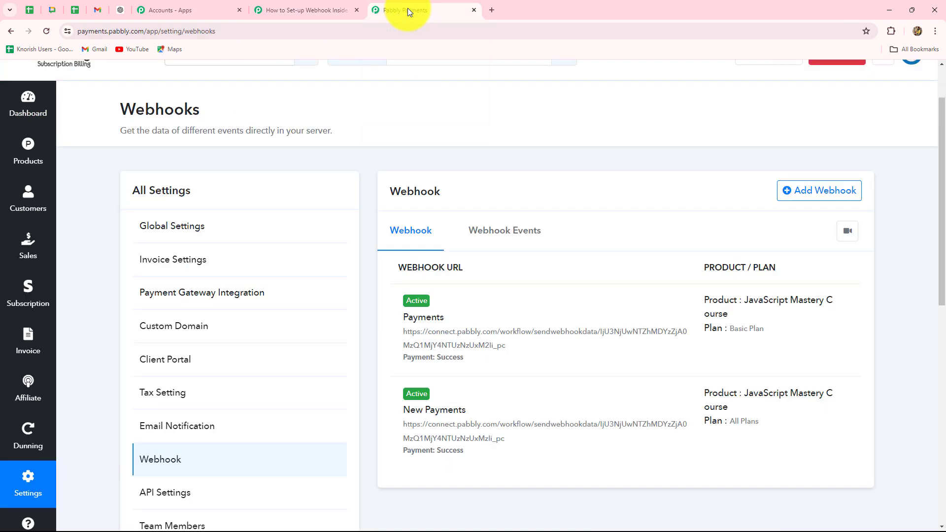
left_click(12, 164)
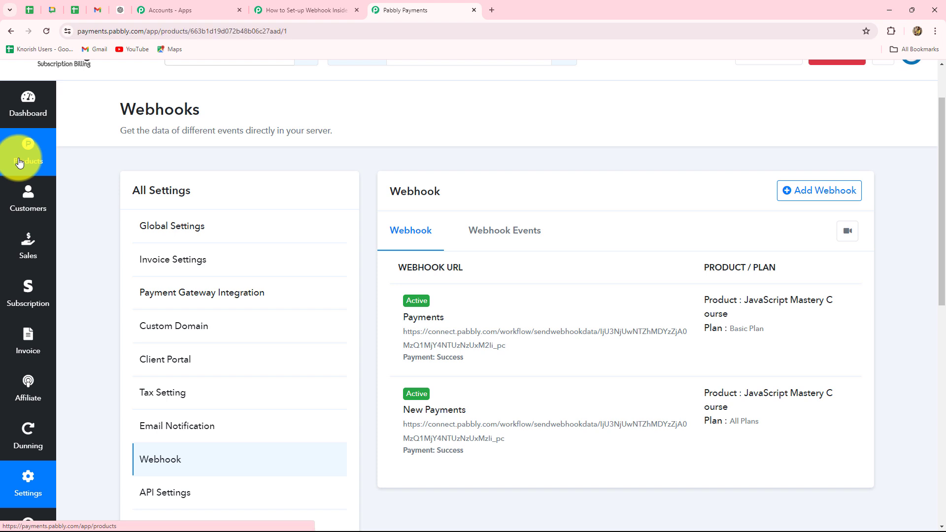
scroll(654, 362, "down", 2)
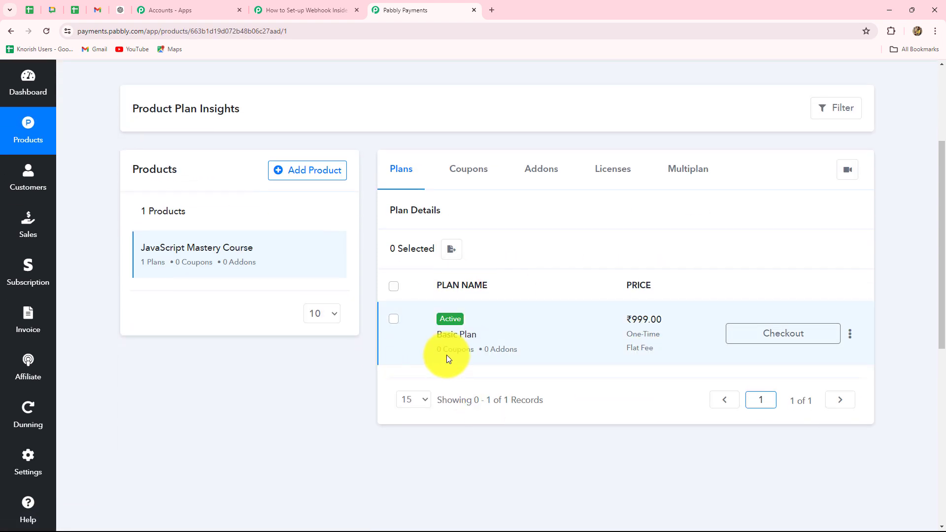
left_click(780, 333)
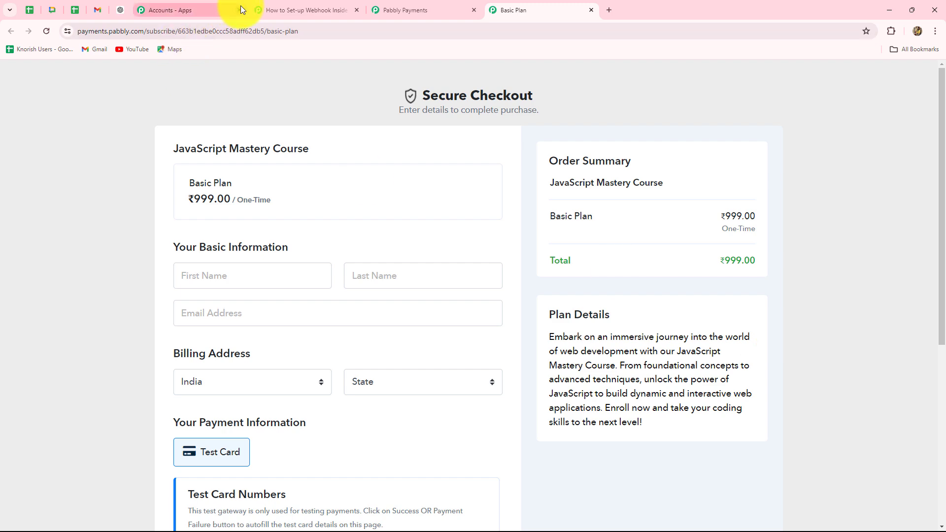
- Check the webhook response capture status in the Pabbly Connect workflow's trigger step
left_click(301, 10)
scroll(342, 338, "down", 5)
scroll(342, 338, "up", 3)
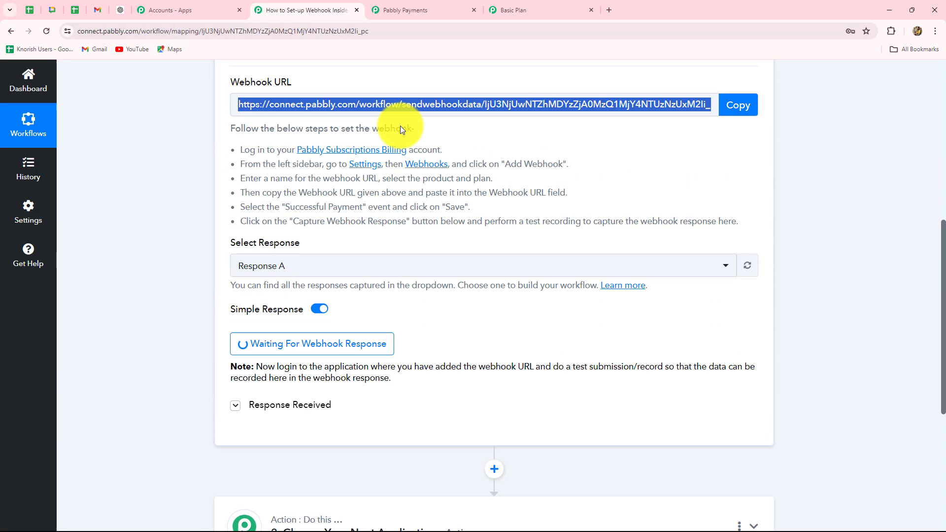
- Return to the Basic Plan checkout page and fill in the test customer's first name, last name and email address
left_click(492, 10)
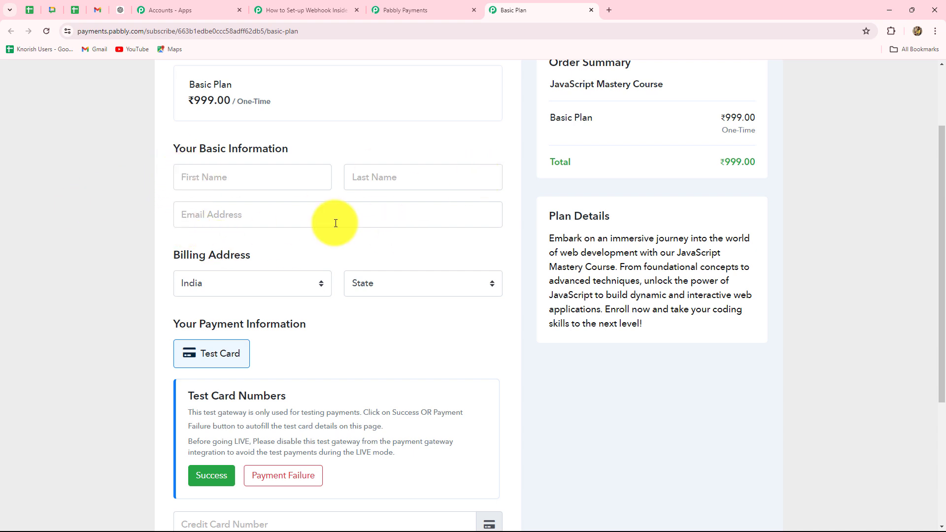
left_click(197, 179)
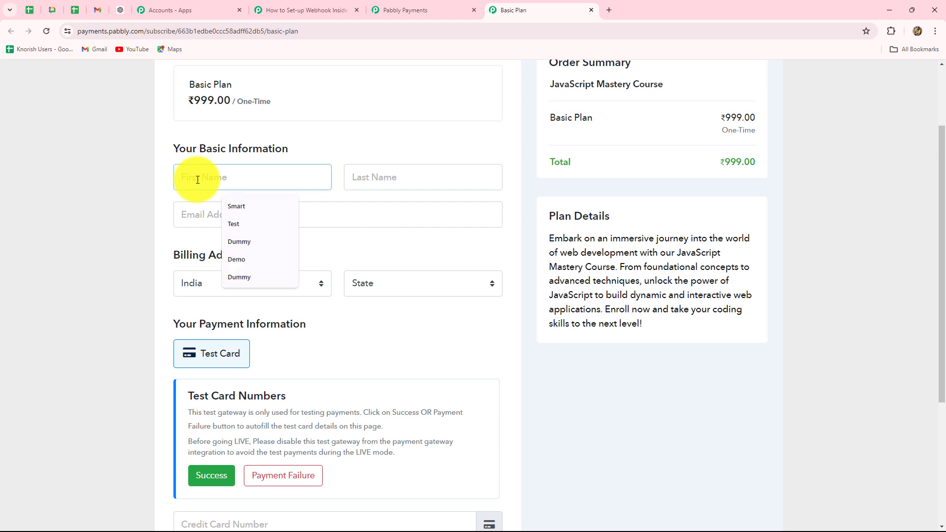
left_click(233, 224)
left_click(397, 183)
type("Custome")
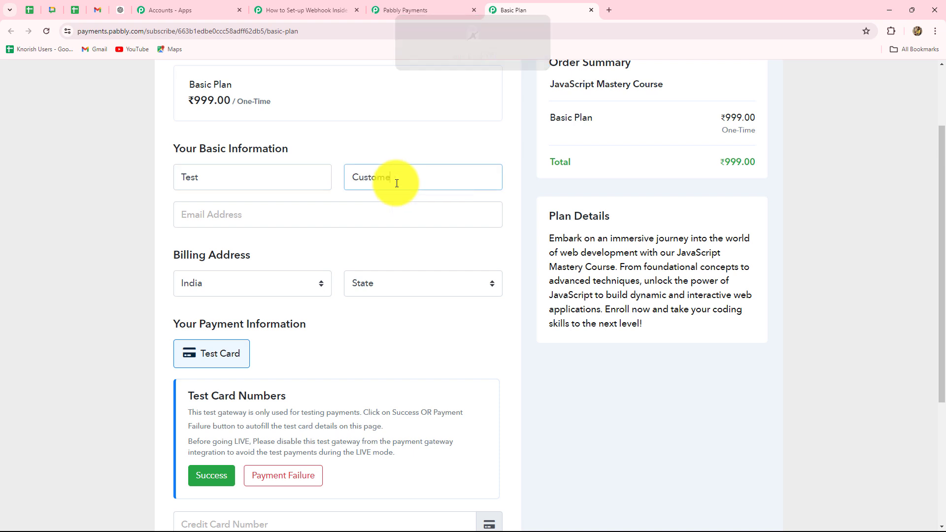
type("r")
left_click(331, 222)
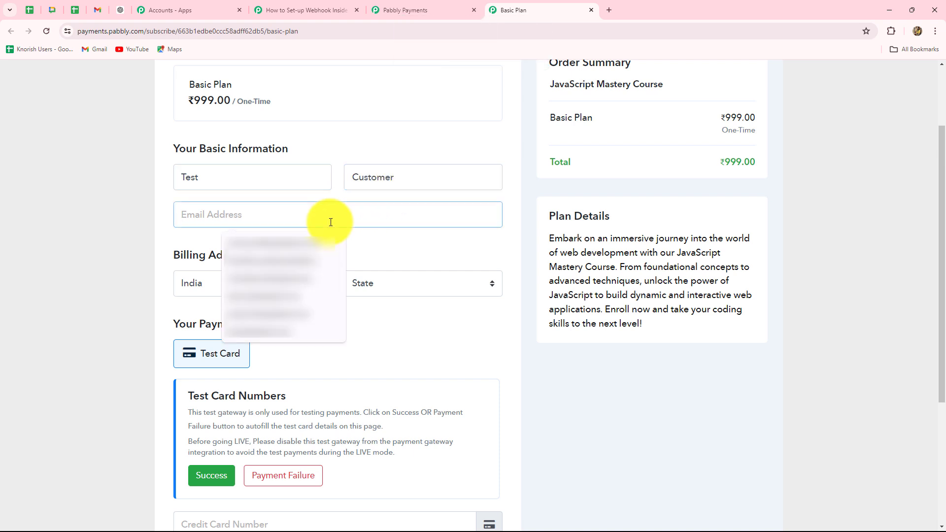
type("tes")
left_click(318, 250)
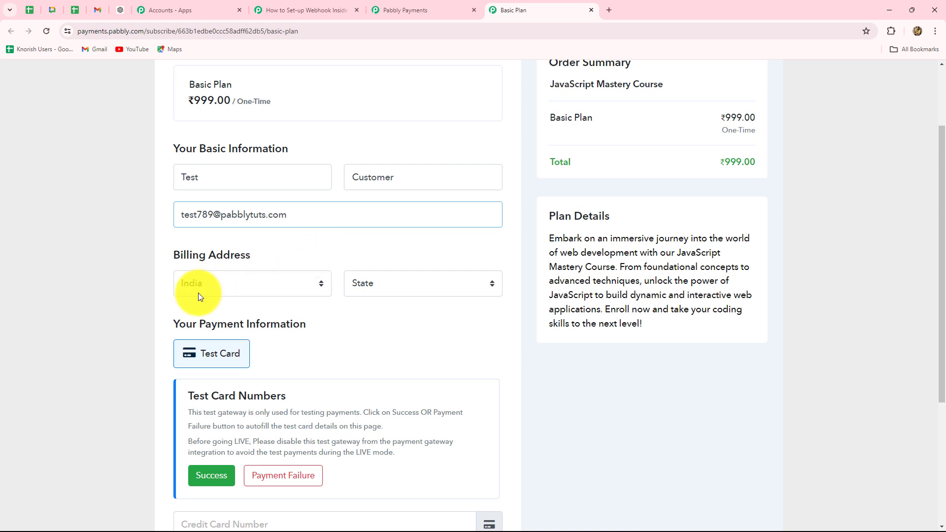
- Choose Madhya Pradesh as the state in the billing address
left_click(380, 282)
scroll(397, 261, "down", 2)
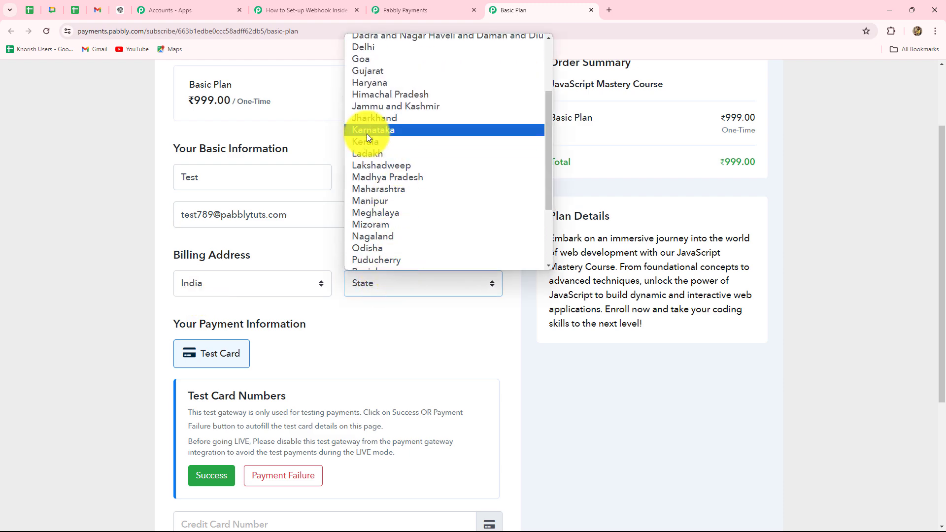
left_click(373, 177)
- Autofill the card number, expiry date and CVV with the Success test card and complete the order
scroll(338, 311, "down", 3)
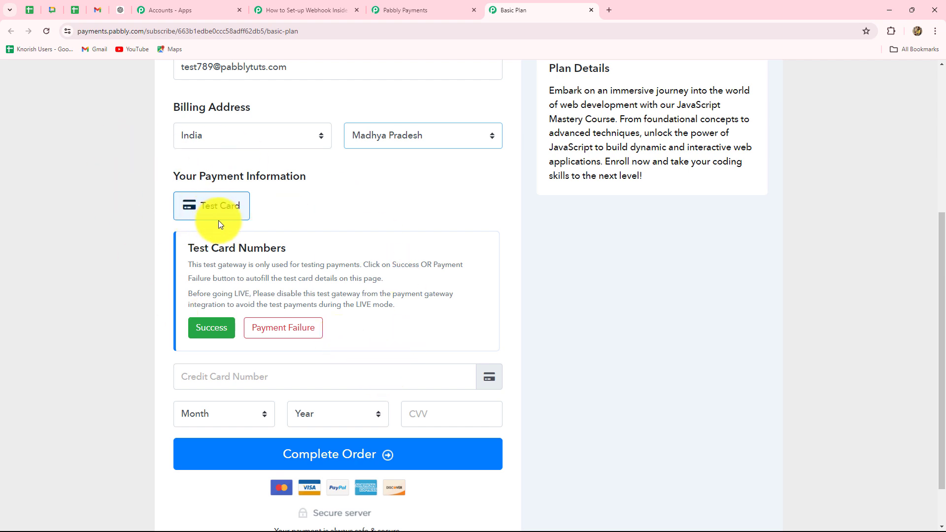
scroll(169, 419, "down", 1)
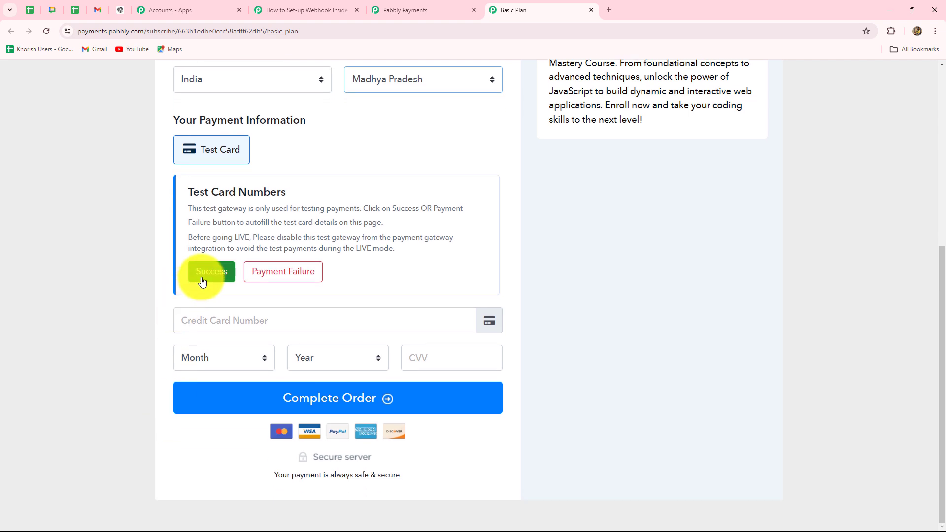
left_click(203, 279)
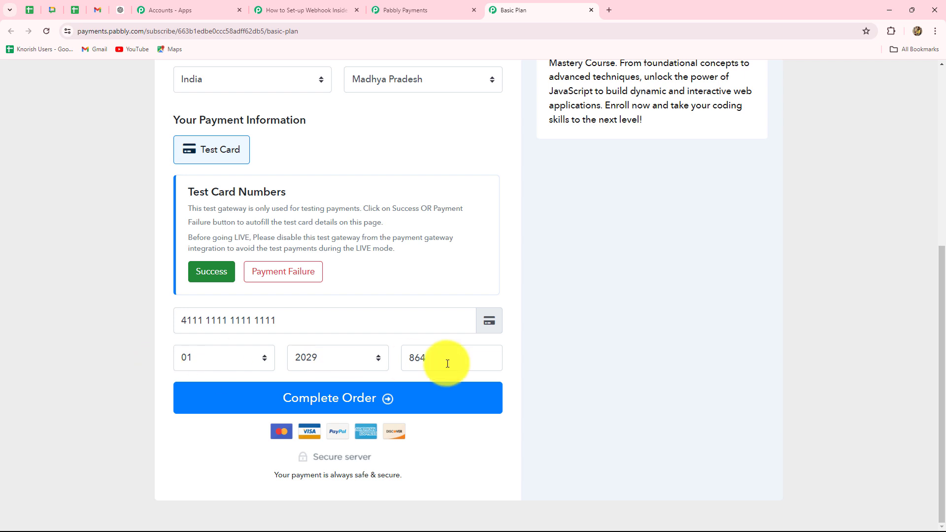
left_click(295, 405)
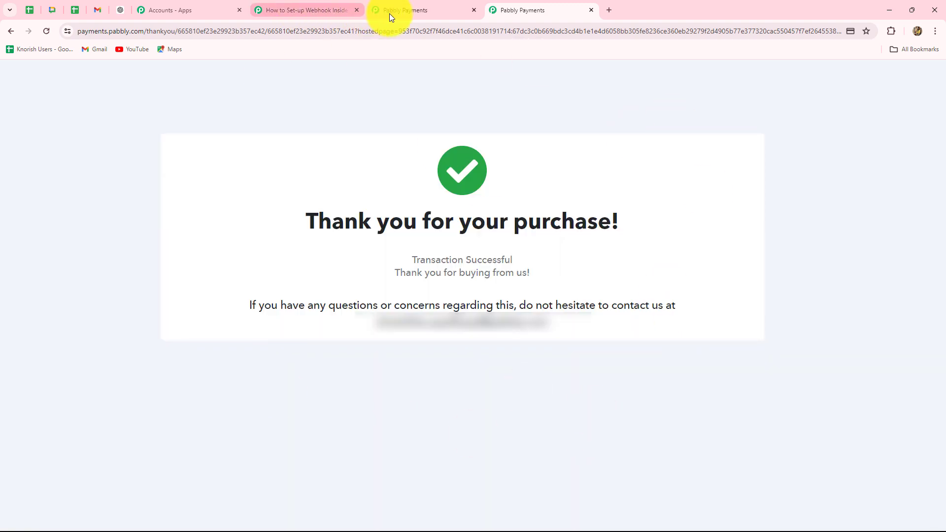
- Return to the Pabbly Connect workflow and examine the event type, event source and user details in the received webhook response
left_click(308, 10)
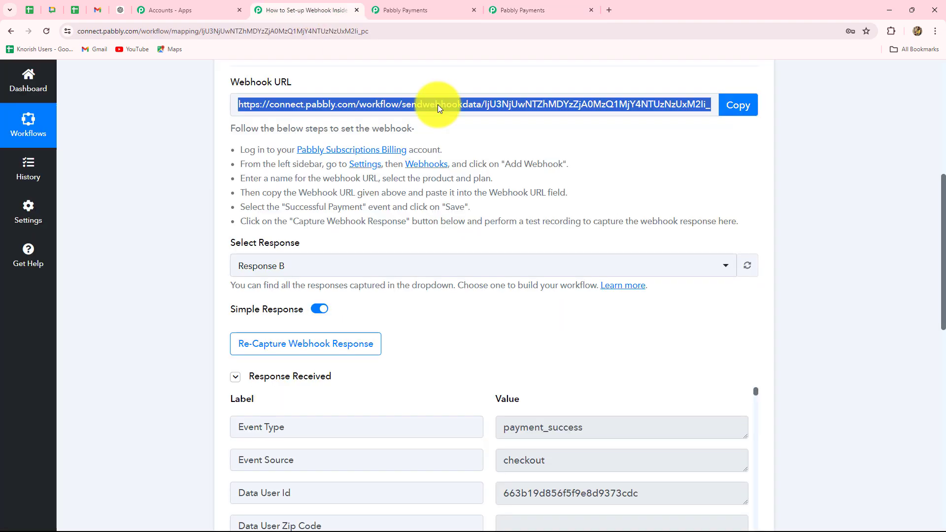
scroll(854, 316, "down", 6)
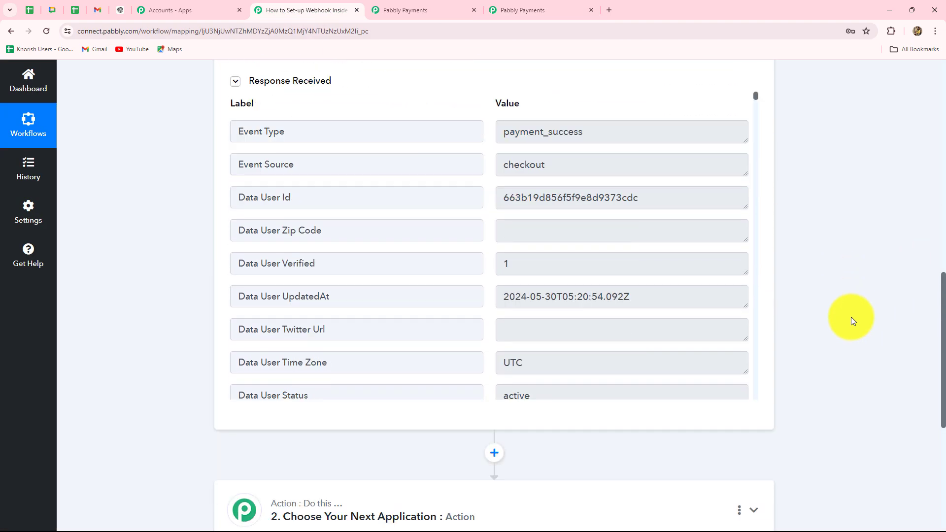
scroll(850, 318, "up", 1)
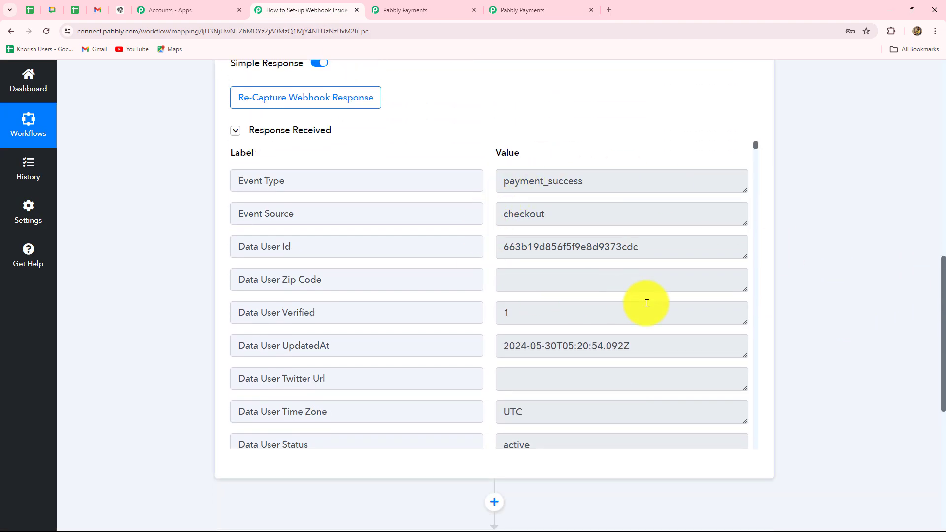
left_click_drag(502, 183, 597, 183)
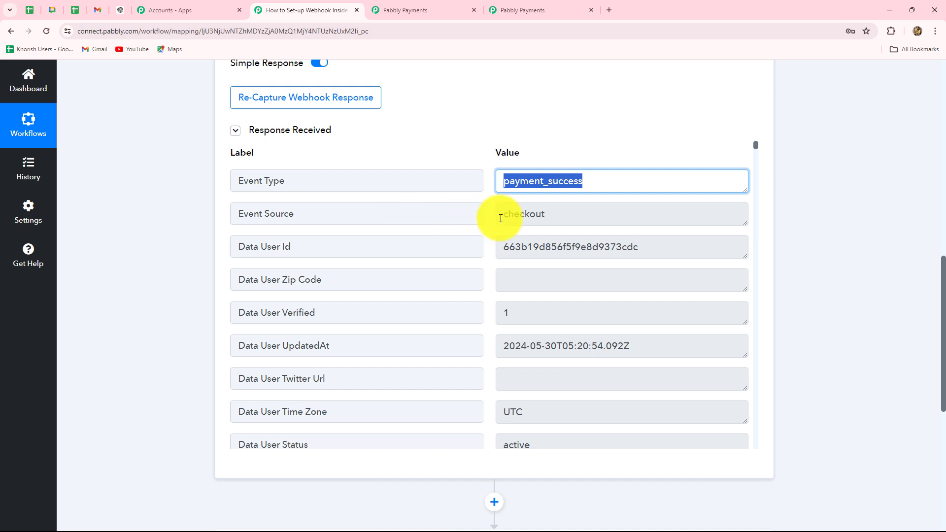
double_click(532, 215)
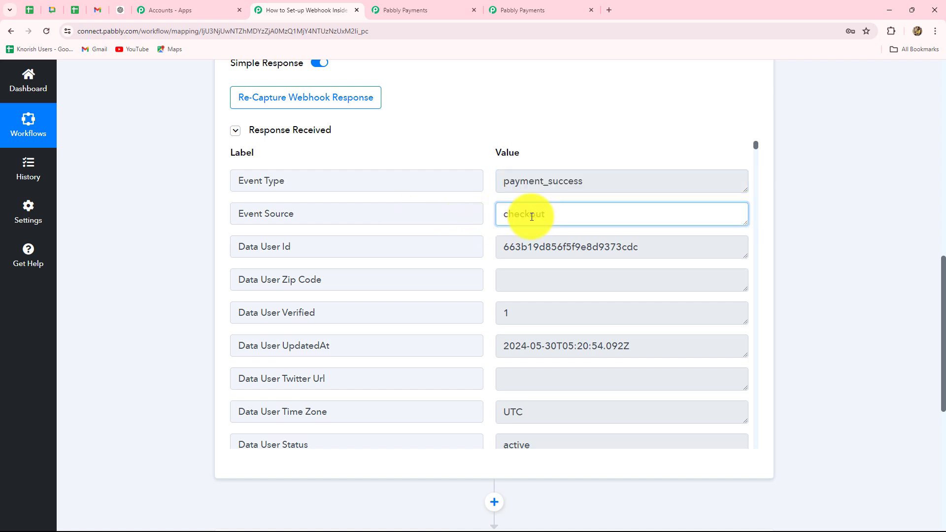
double_click(513, 247)
scroll(650, 308, "down", 2)
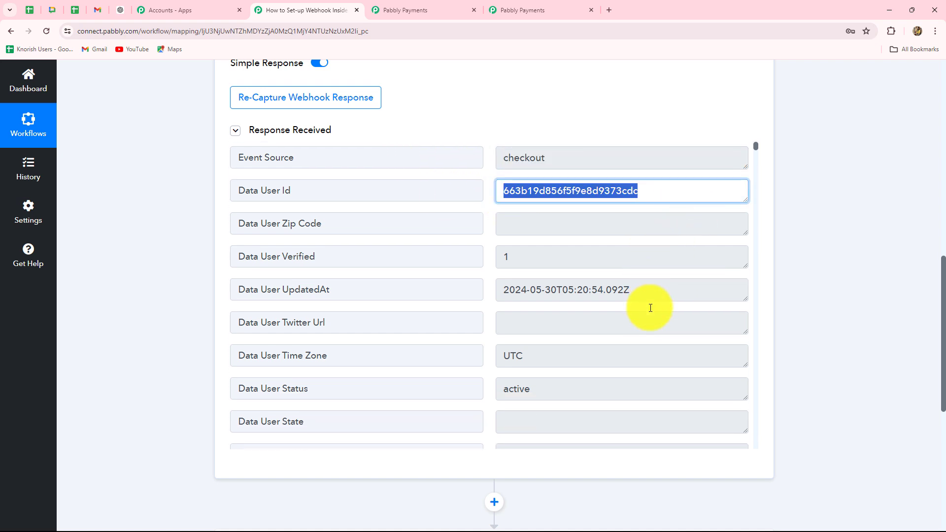
left_click_drag(507, 248, 657, 253)
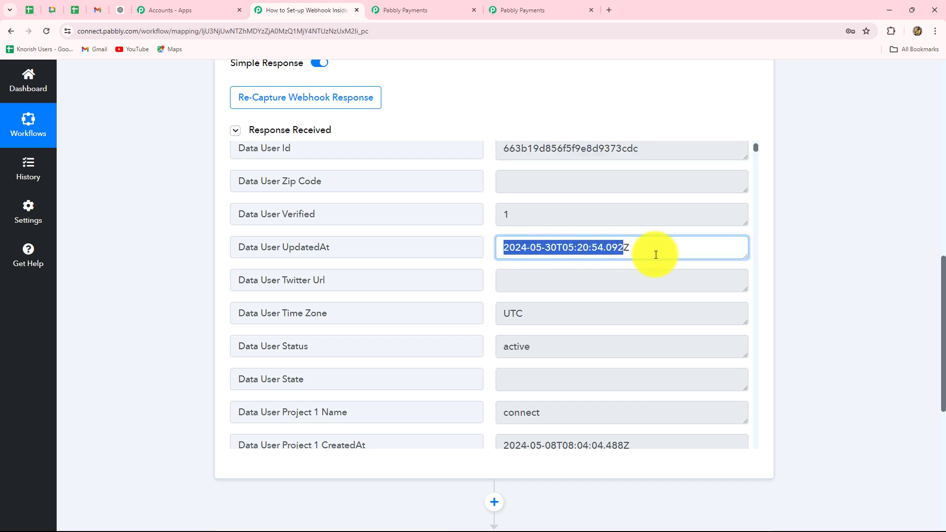
left_click_drag(506, 313, 555, 317)
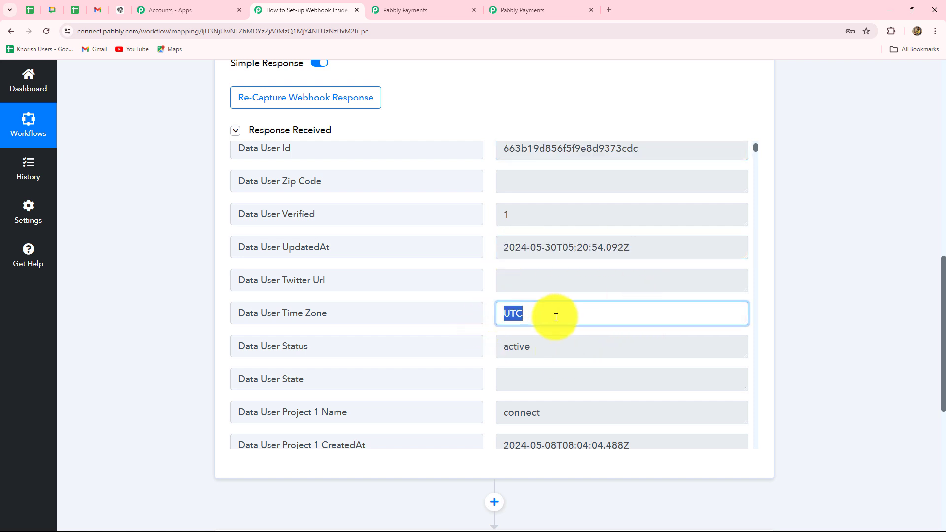
double_click(545, 345)
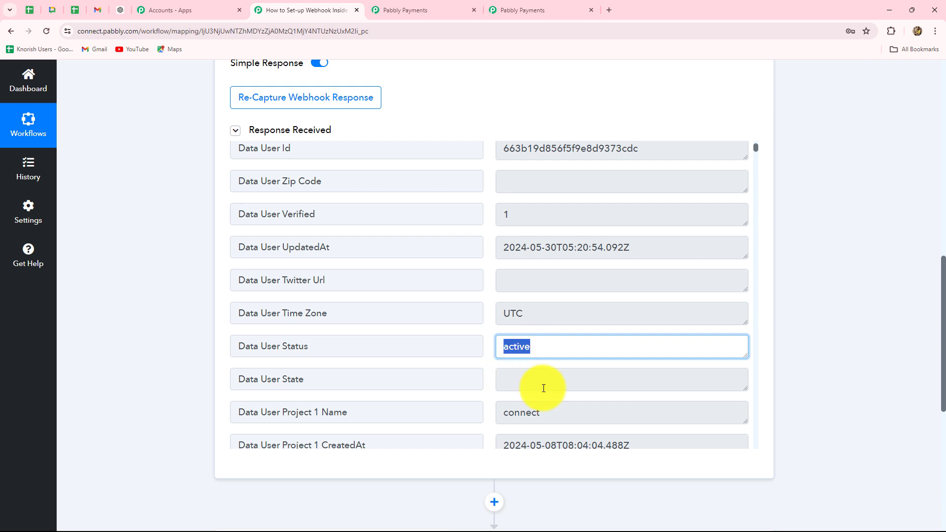
- Examine the transaction result and the payment method's customer details in the received webhook response
scroll(544, 387, "down", 5)
scroll(544, 388, "down", 9)
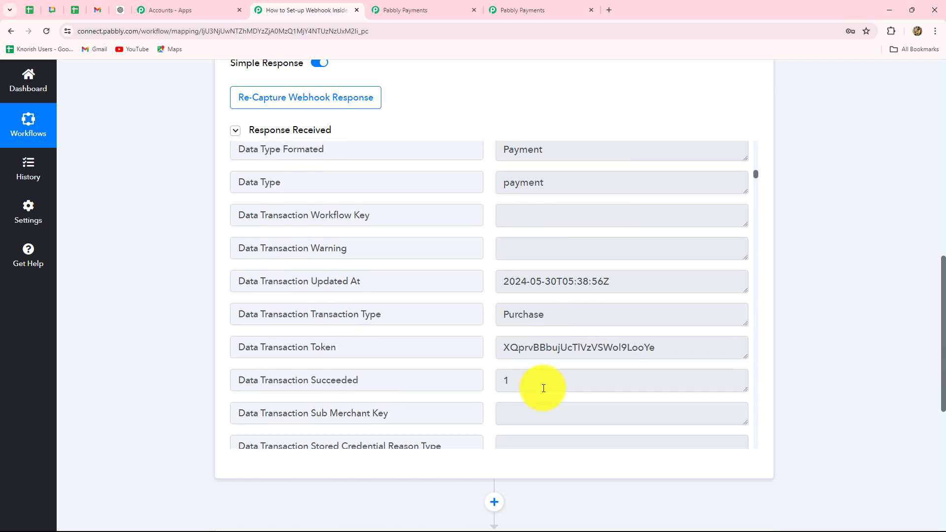
scroll(543, 388, "down", 7)
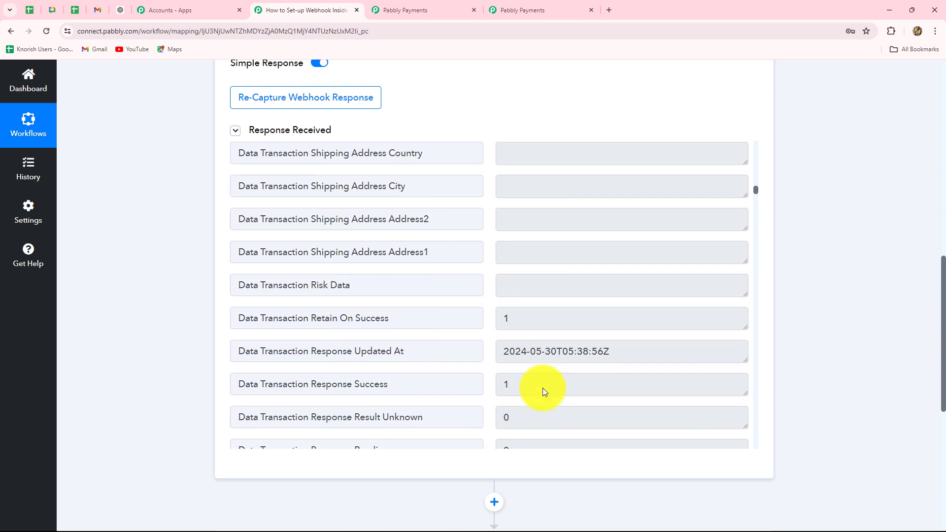
scroll(543, 388, "up", 3)
left_click_drag(577, 255, 489, 254)
scroll(567, 340, "down", 10)
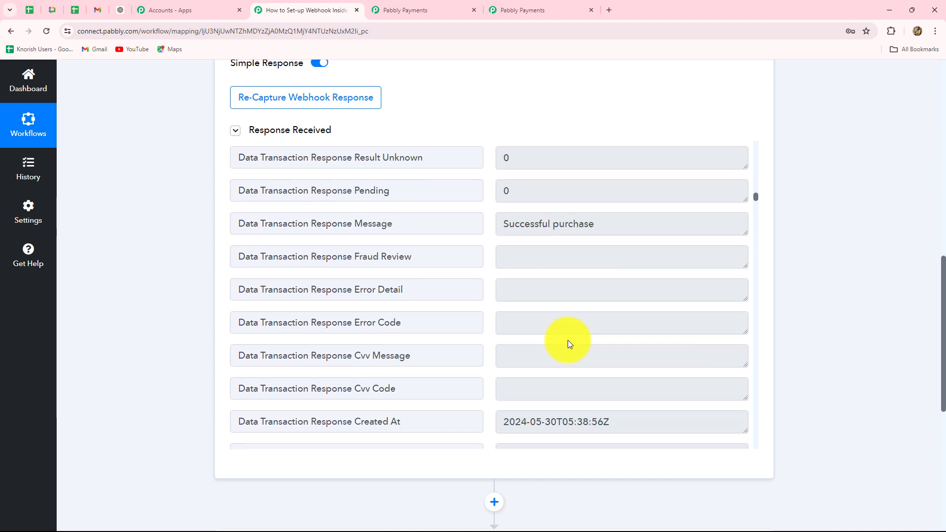
scroll(567, 339, "down", 5)
scroll(560, 333, "up", 4)
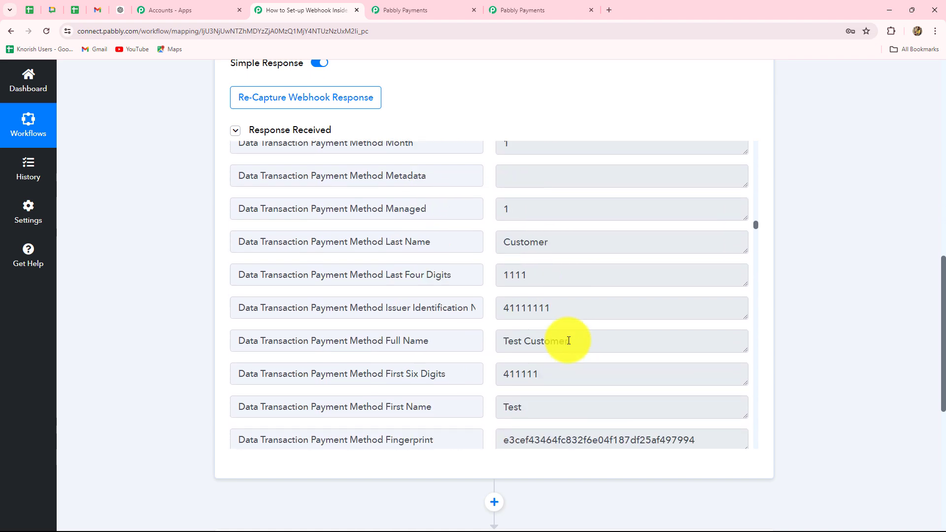
scroll(655, 325, "down", 11)
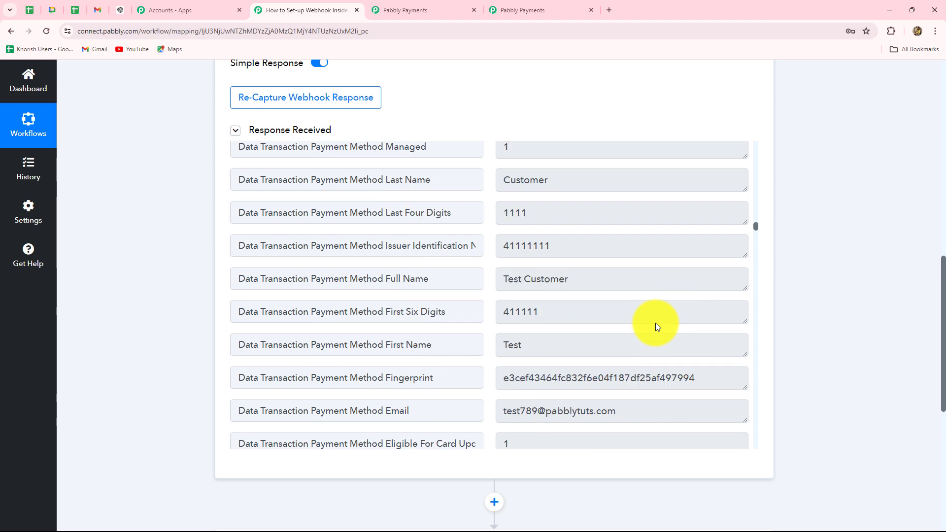
- Examine the subscription's gateway name and customer fields in the received webhook response
scroll(656, 326, "down", 10)
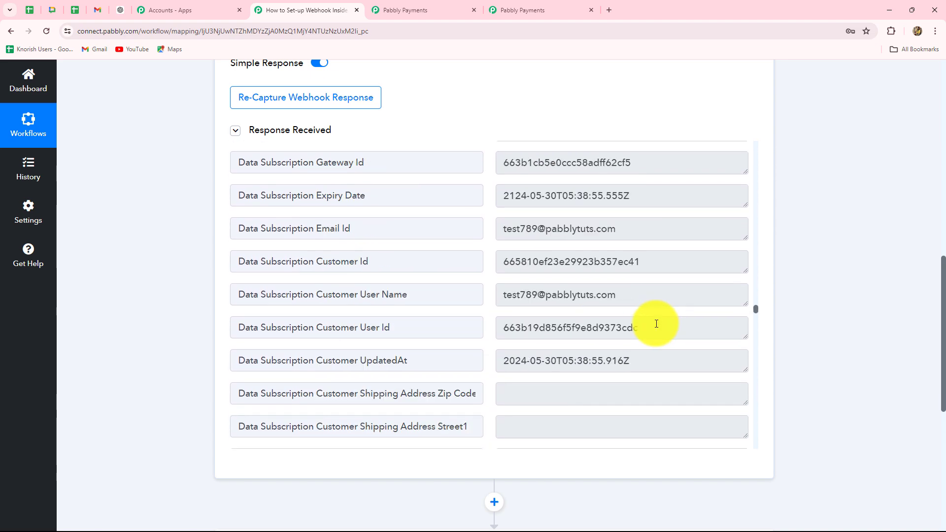
scroll(656, 323, "up", 3)
left_click_drag(601, 278, 465, 292)
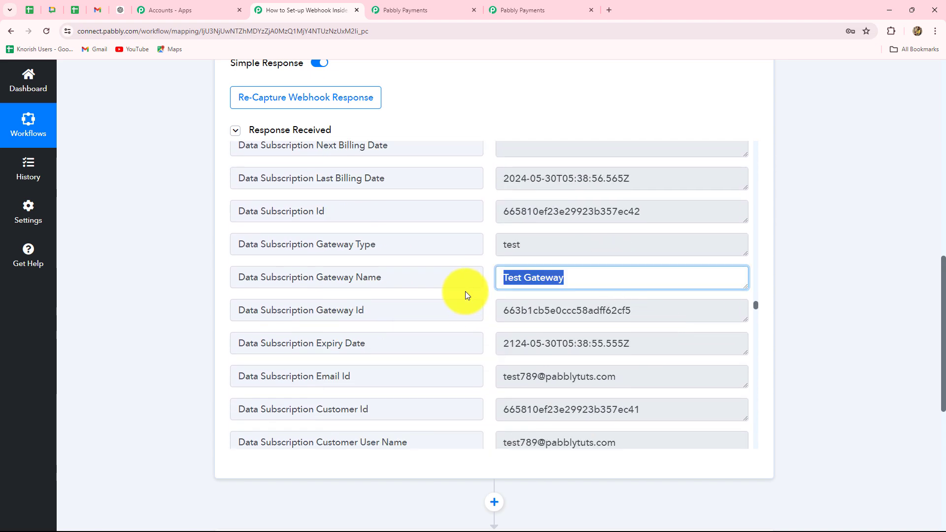
left_click(486, 273)
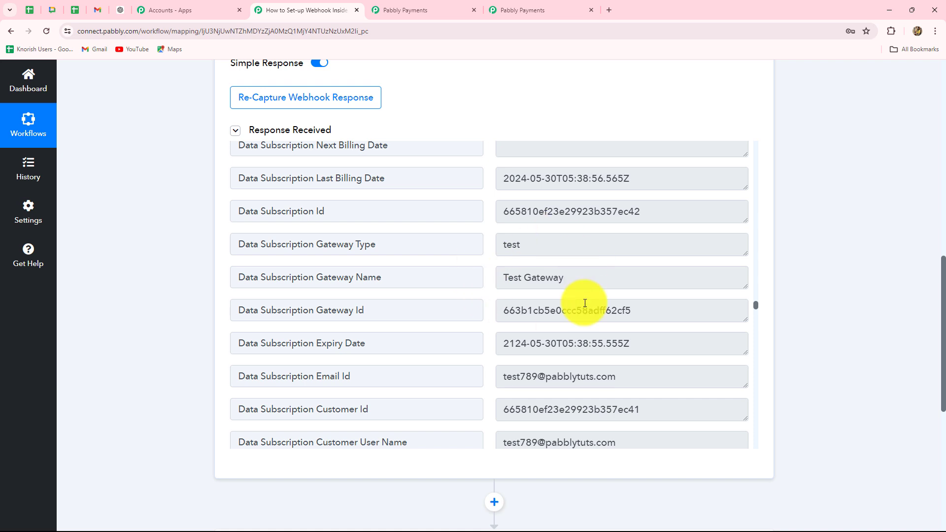